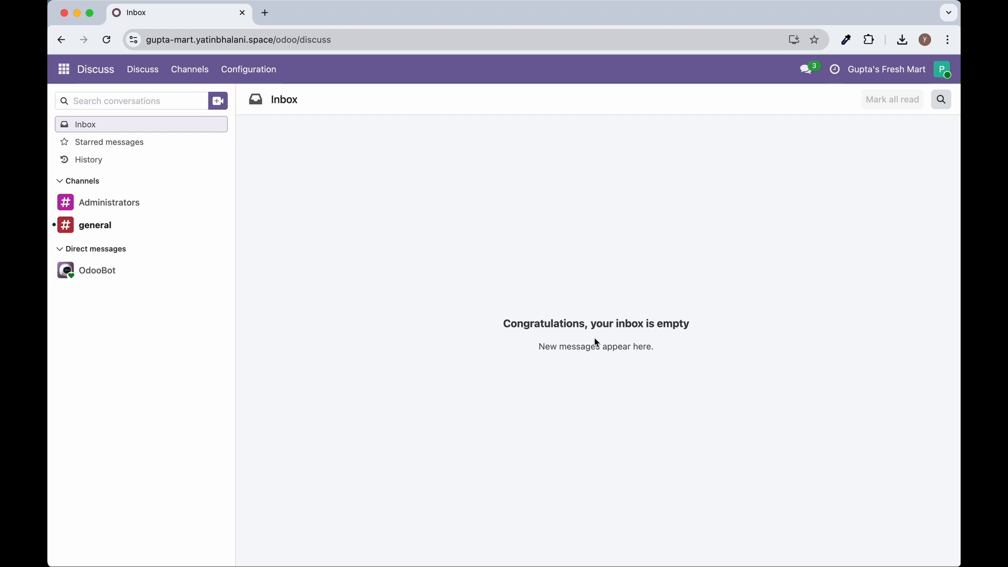
Step: View the Invoicing dashboard, and switch to the Point of Sale app
click(64, 70)
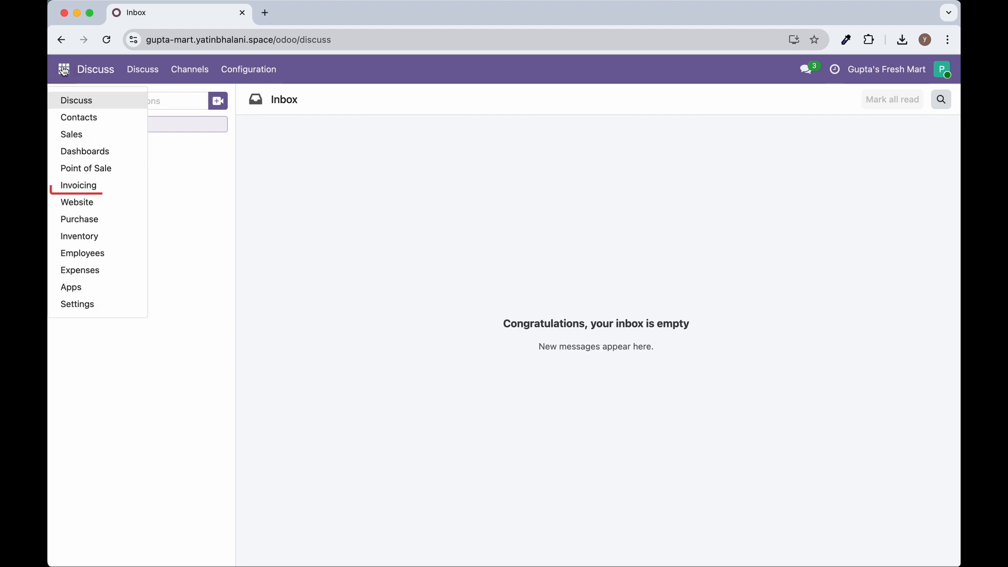
click(79, 185)
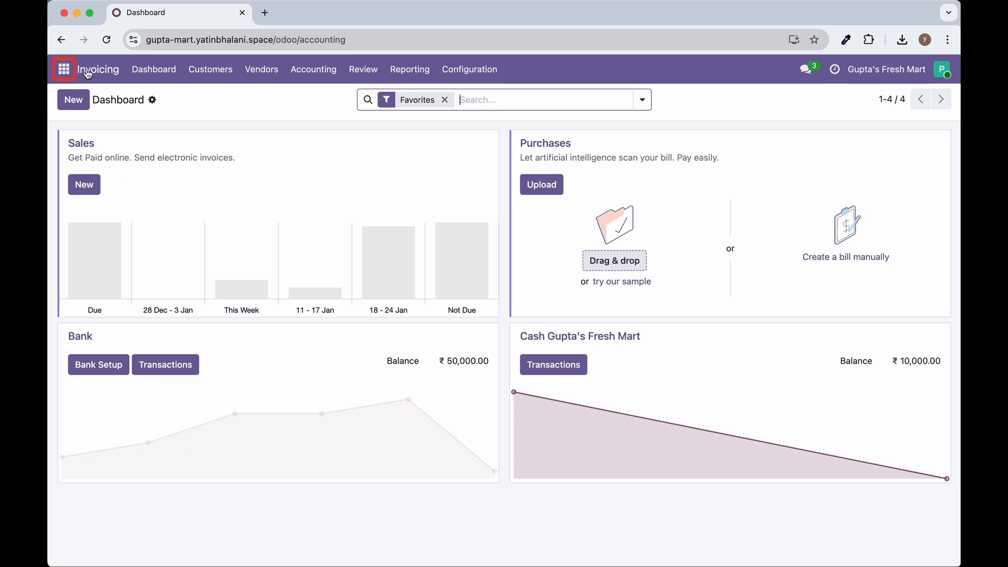
click(64, 69)
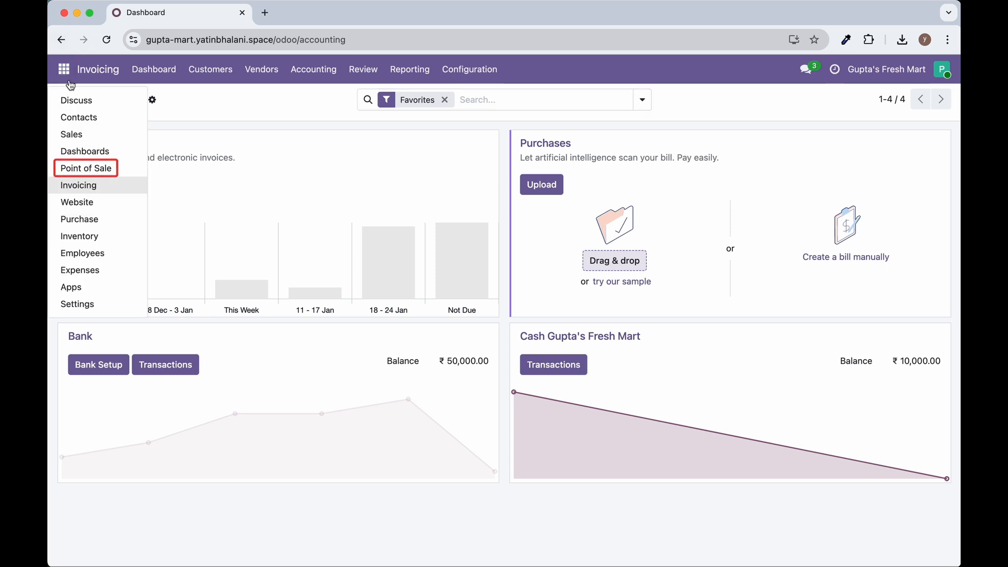
click(105, 167)
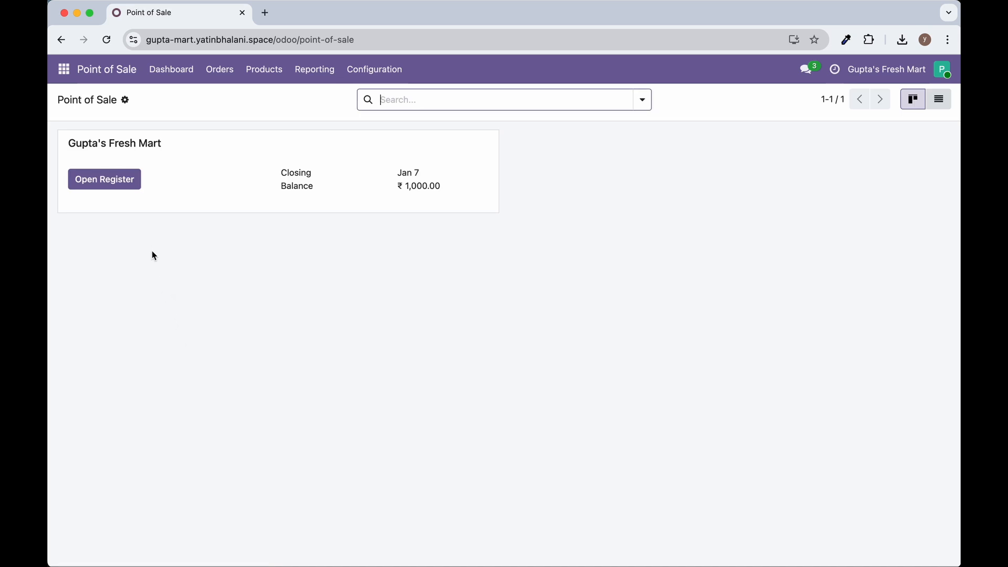
Step: Open the Gupta's Fresh Mart register with an opening cash amount of 1000
click(131, 186)
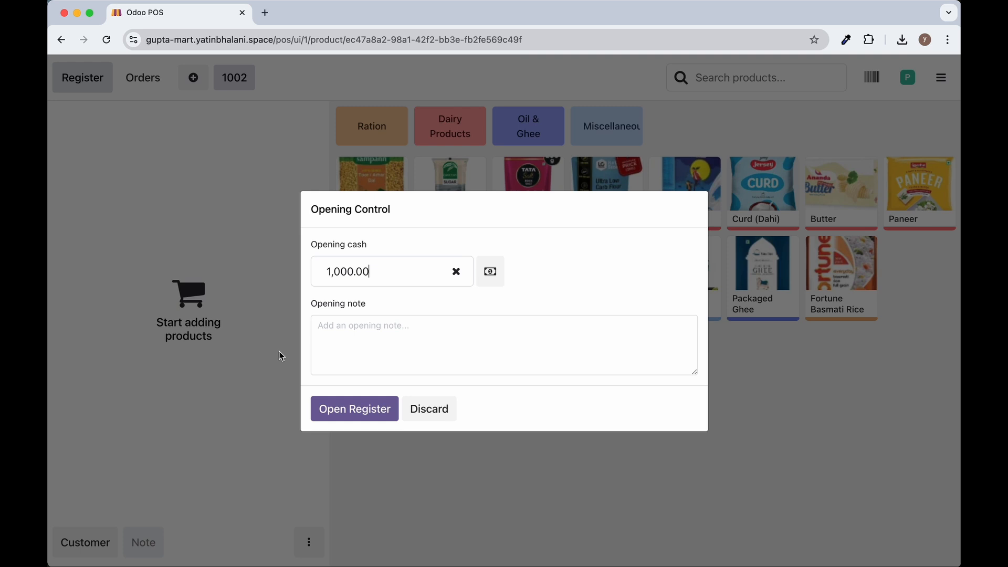
drag(395, 272, 317, 270)
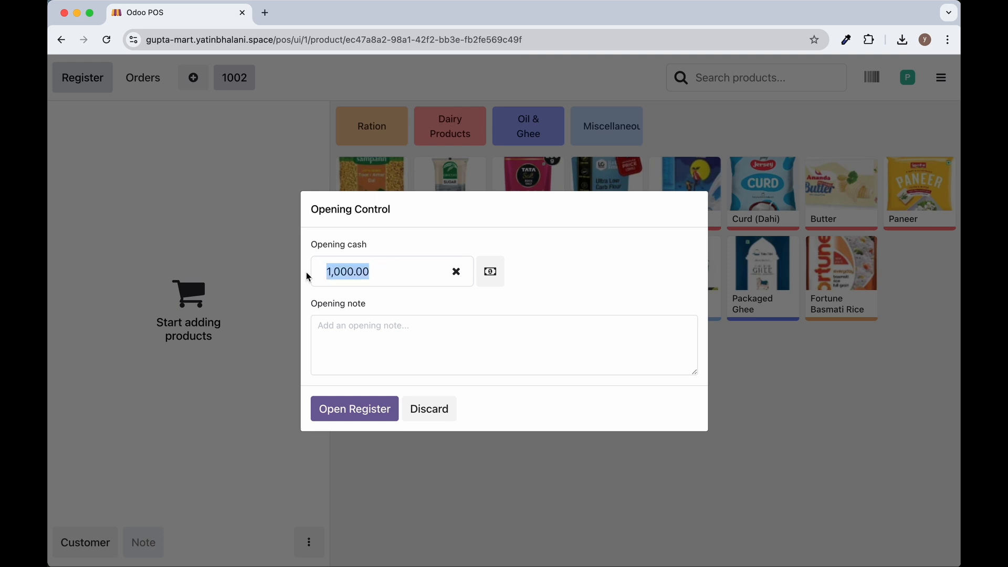
text(1000)
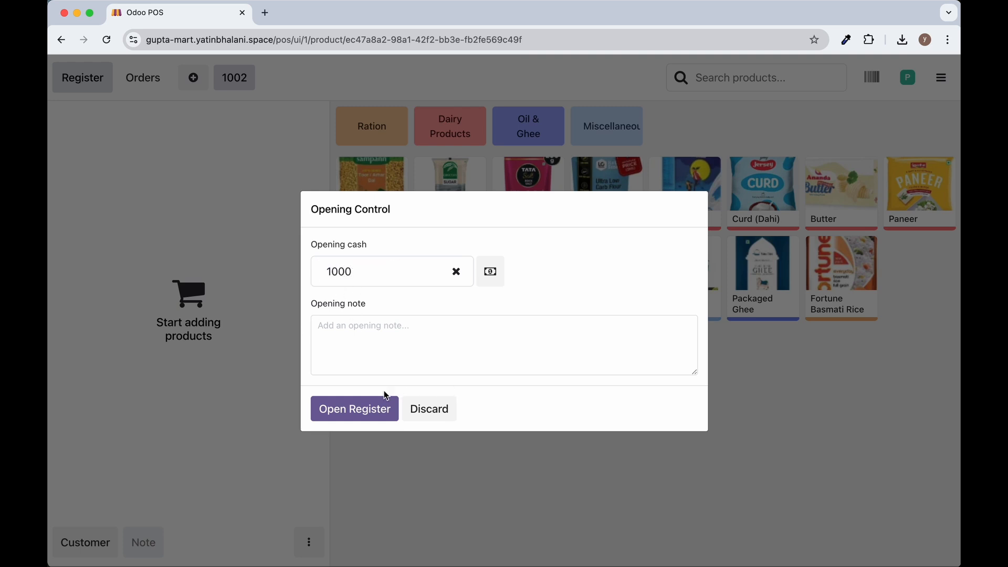
click(373, 411)
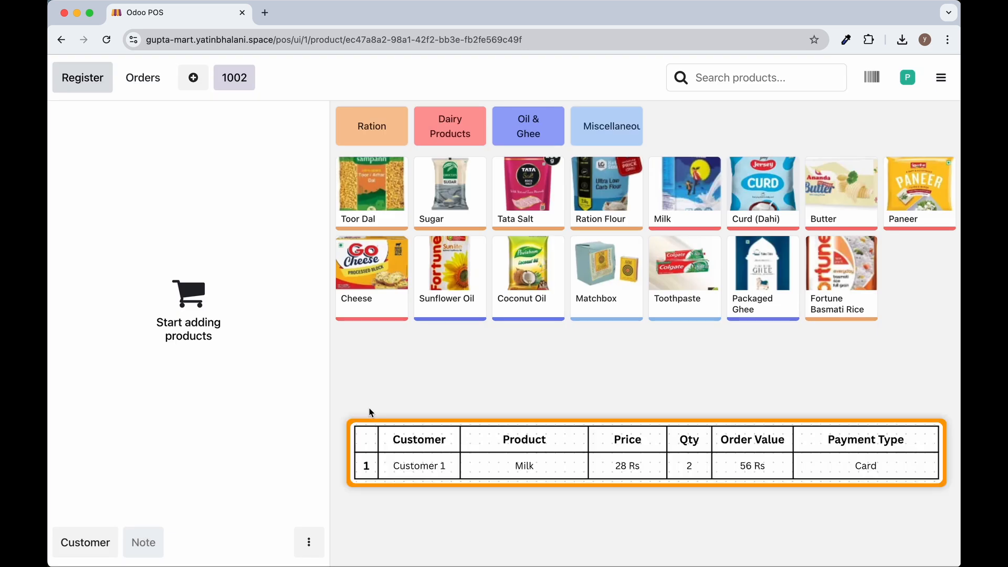
Step: Add Milk to the order, trying a quantity of 4 before setting it to 1
click(682, 207)
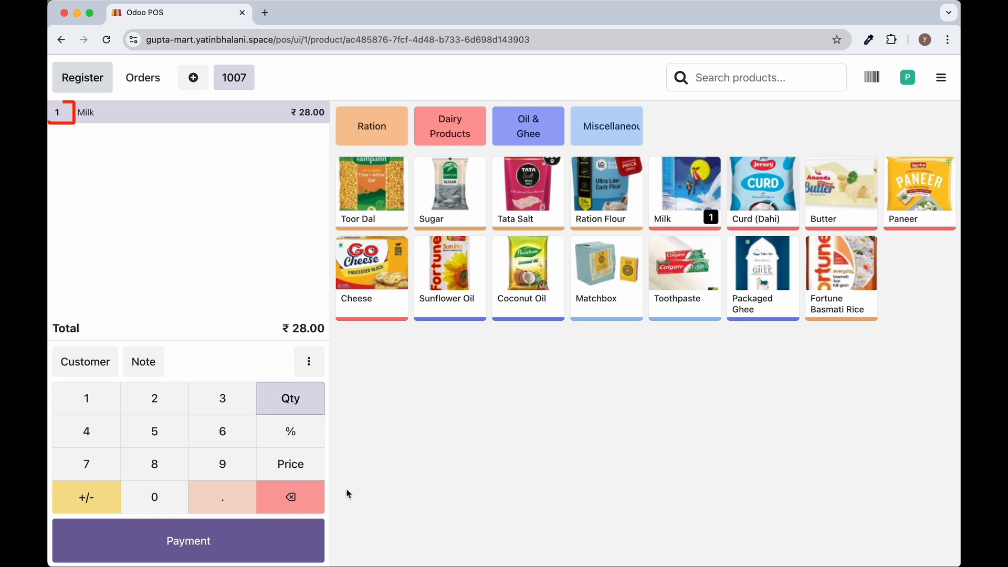
key(4)
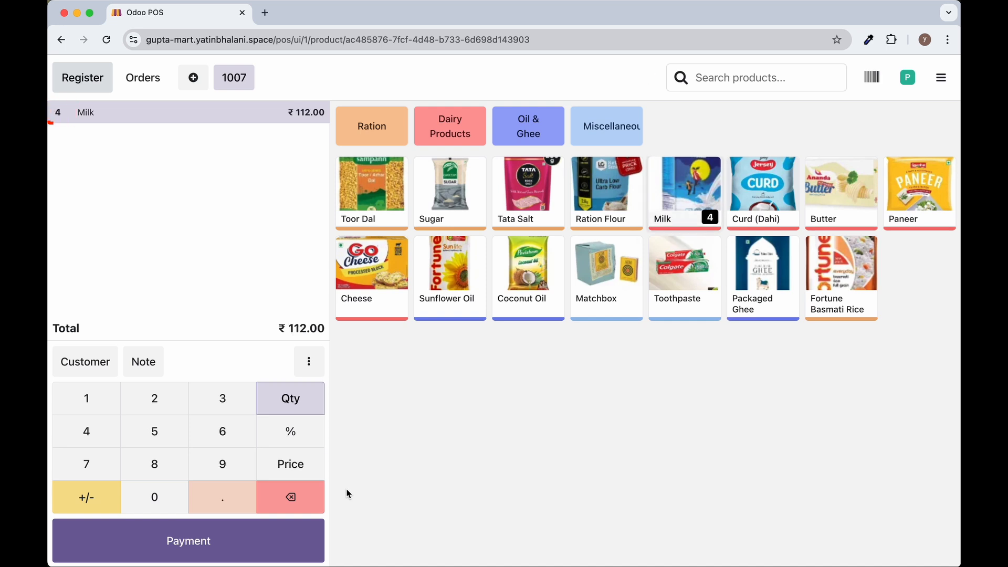
key(BackSpace)
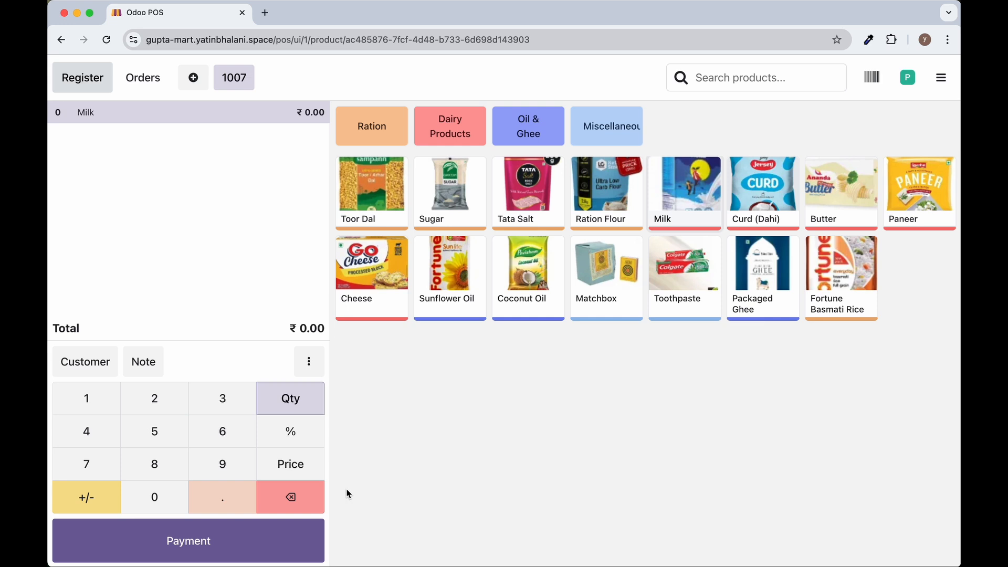
key(1)
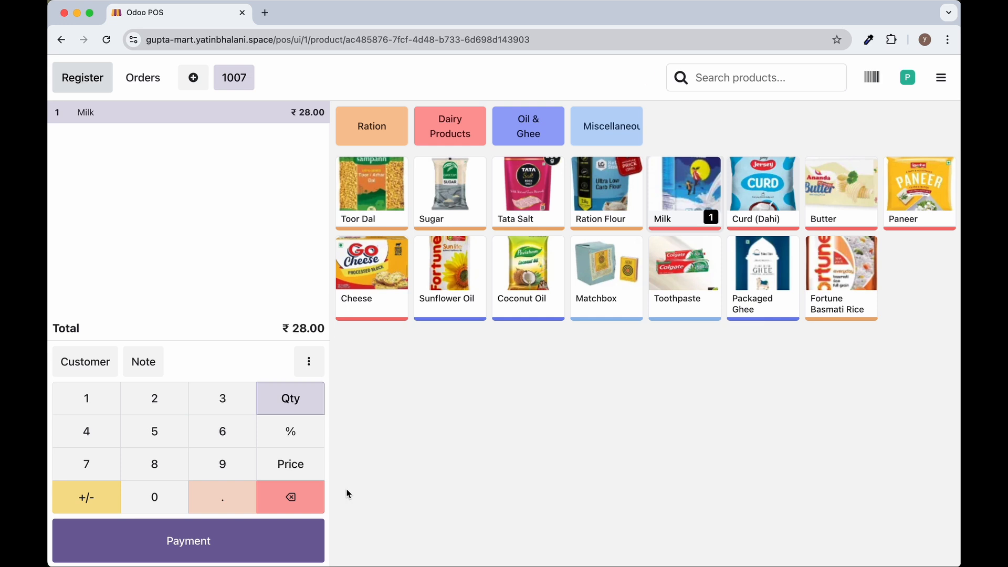
Step: Try a unit price of 30 and a 10% discount on the Milk line
click(303, 475)
key(3)
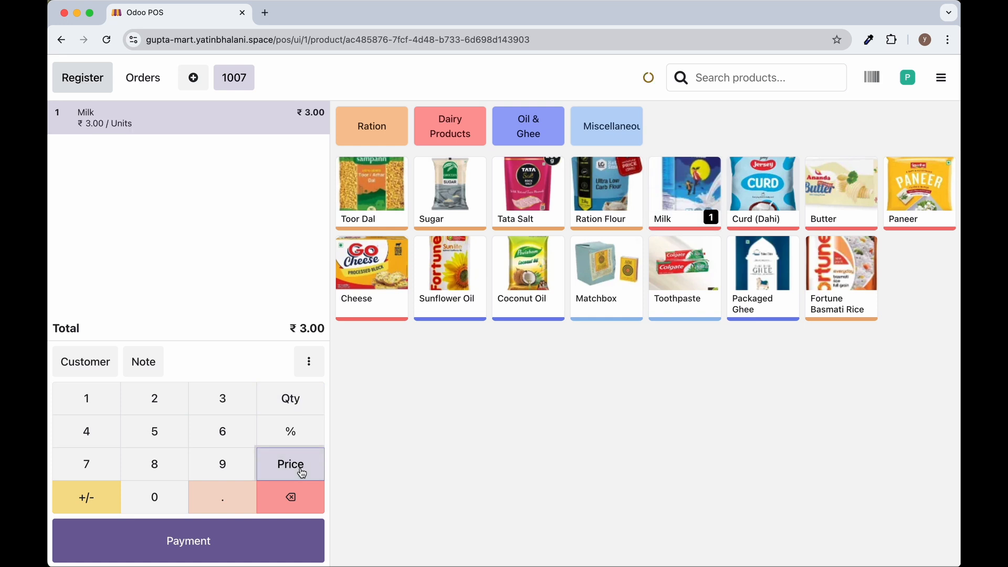
key(0)
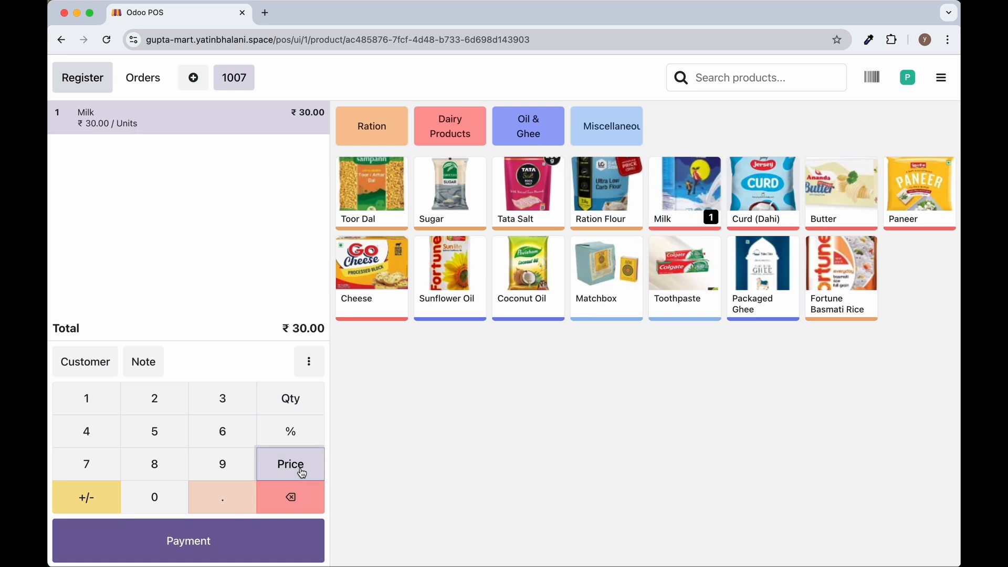
click(307, 434)
key(1)
key(0)
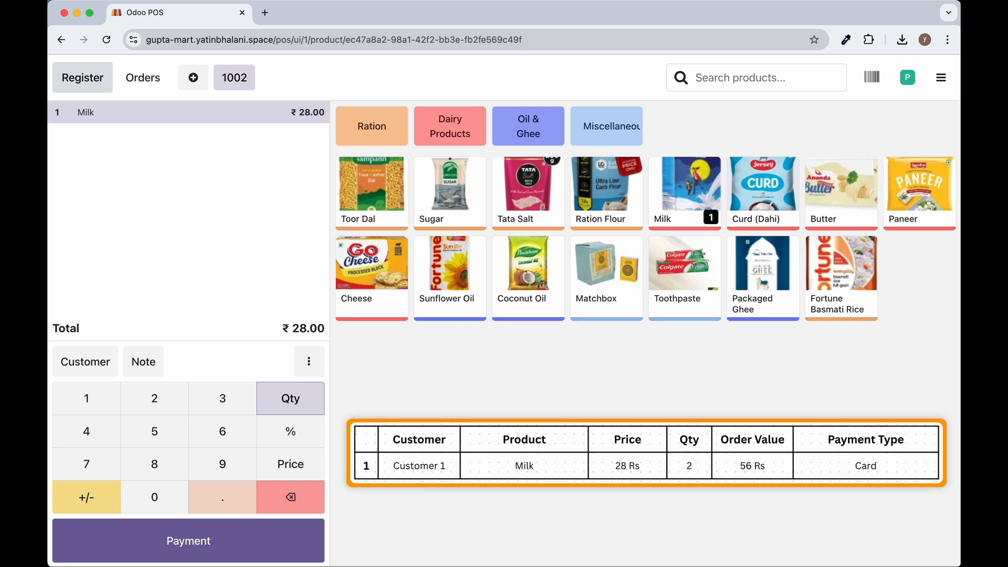
Step: Add a second unit of Milk to the order and assign the order to Customer 1
click(685, 193)
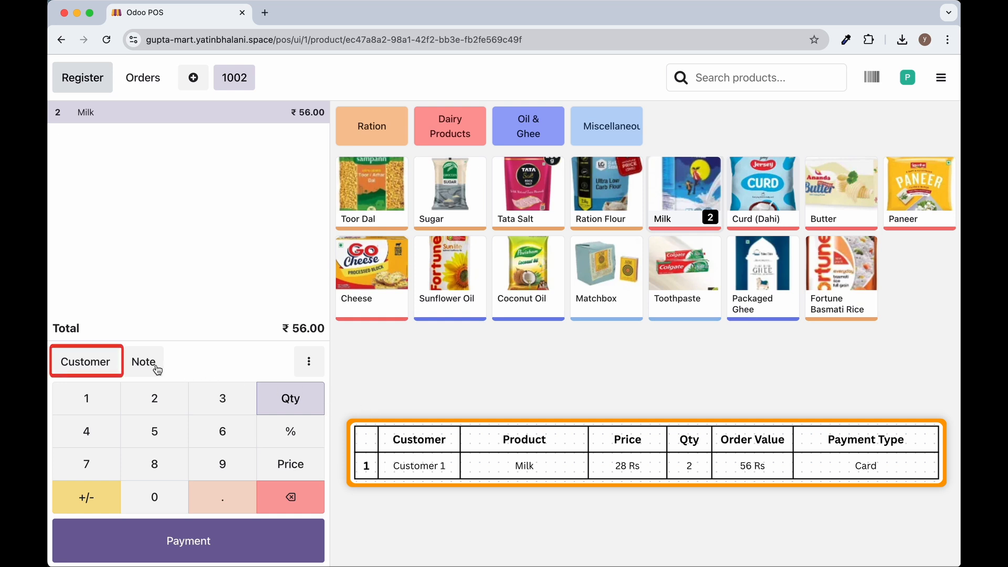
click(111, 364)
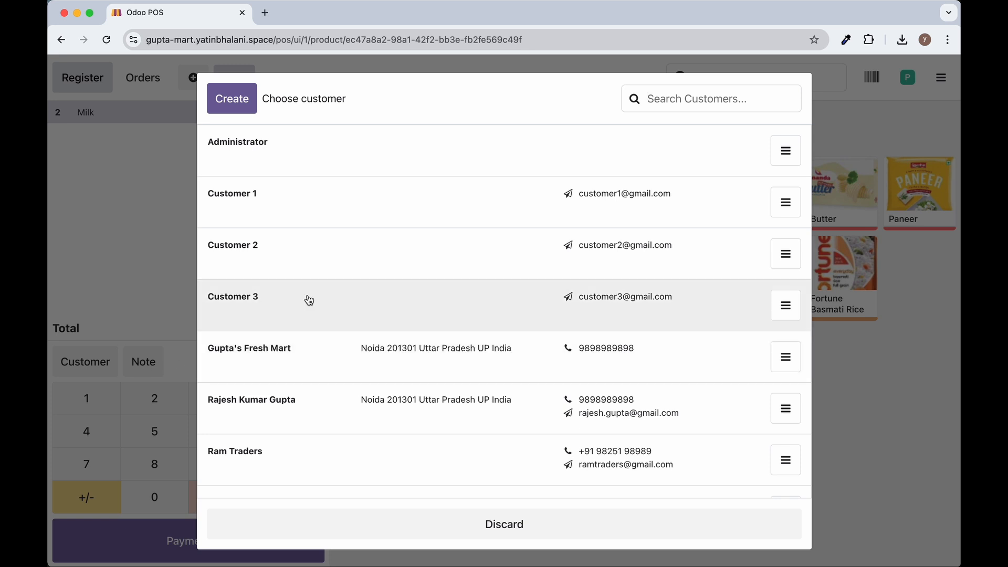
click(411, 226)
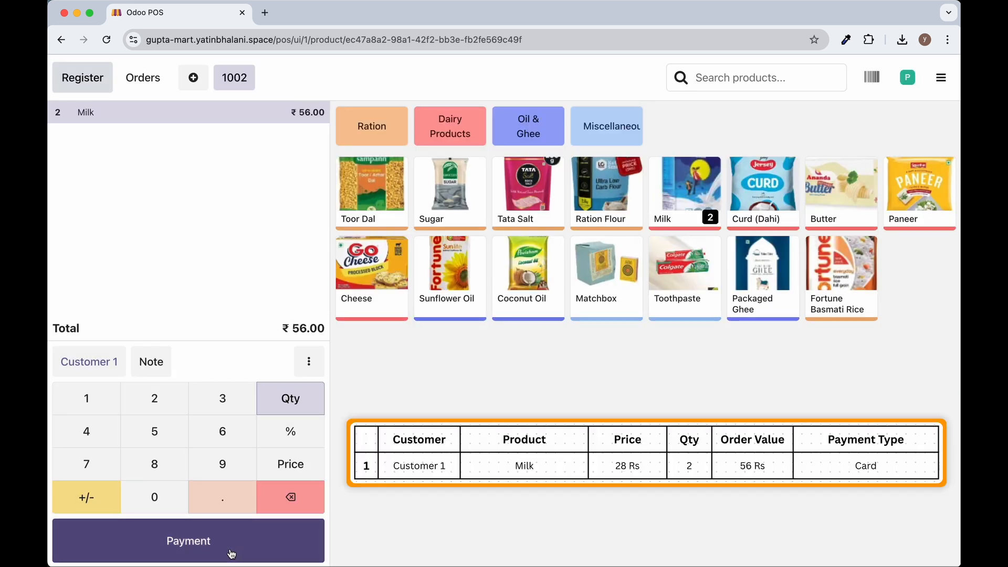
Step: Pay the Milk order in full by Card, validate it, and start a new order
click(232, 554)
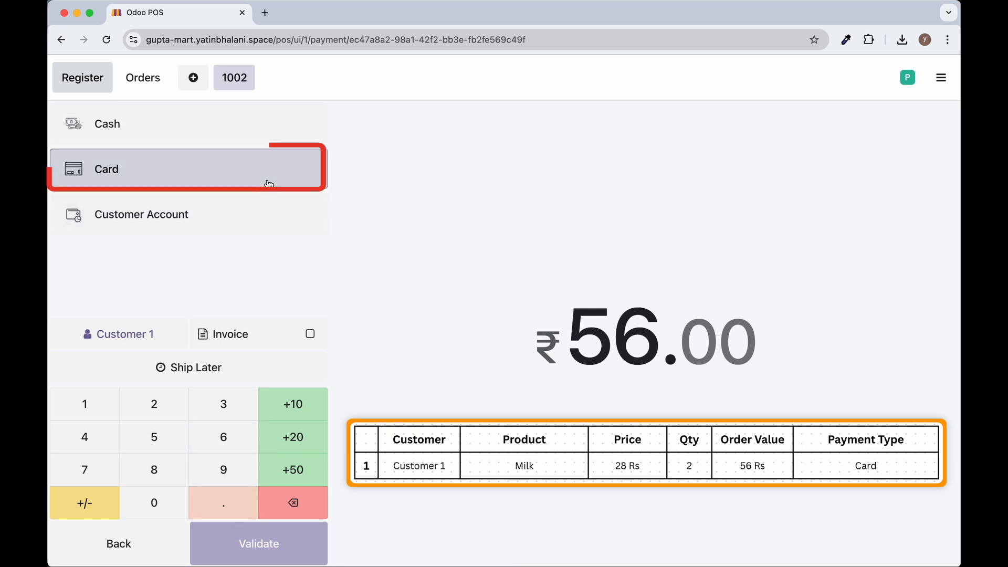
click(269, 184)
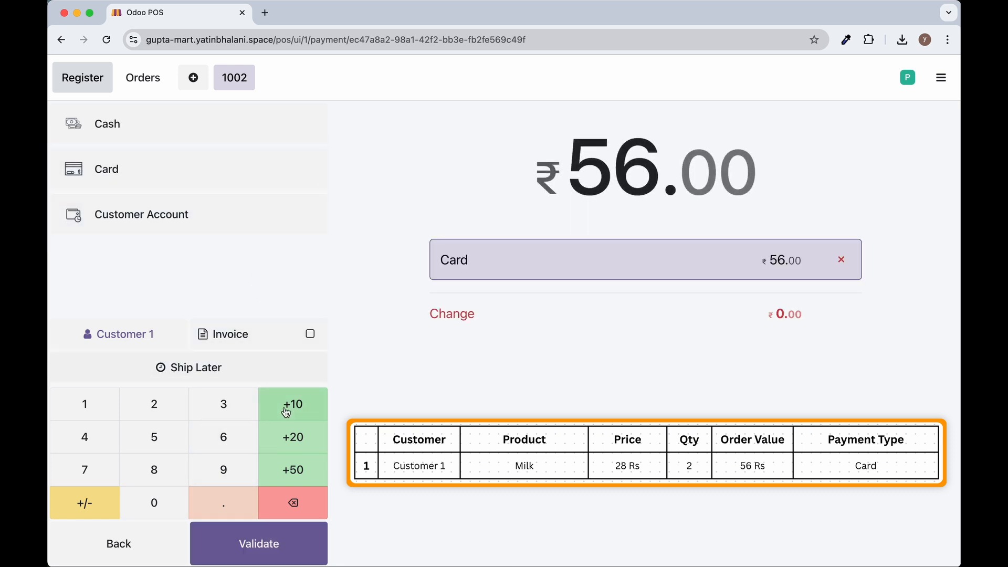
click(297, 541)
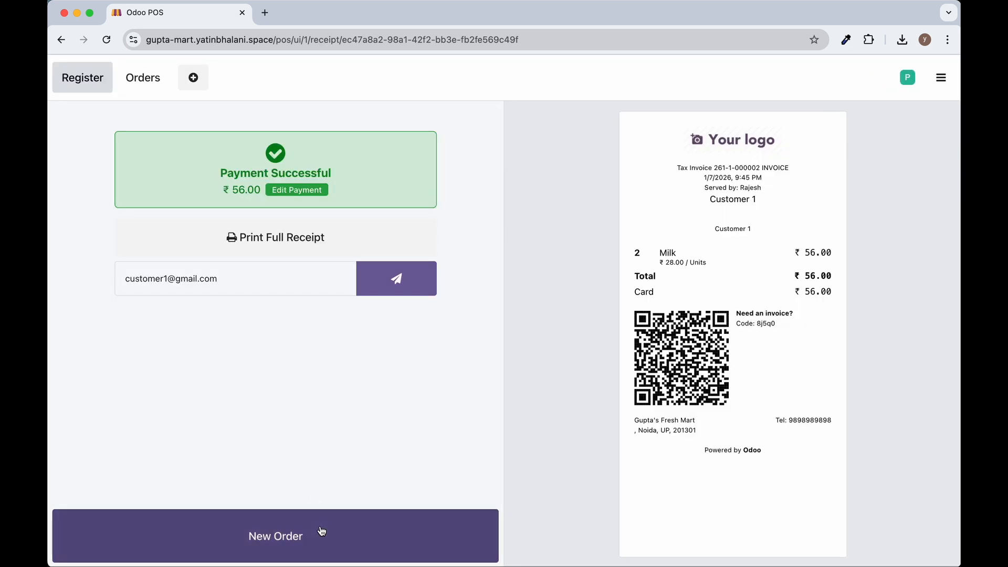
click(322, 531)
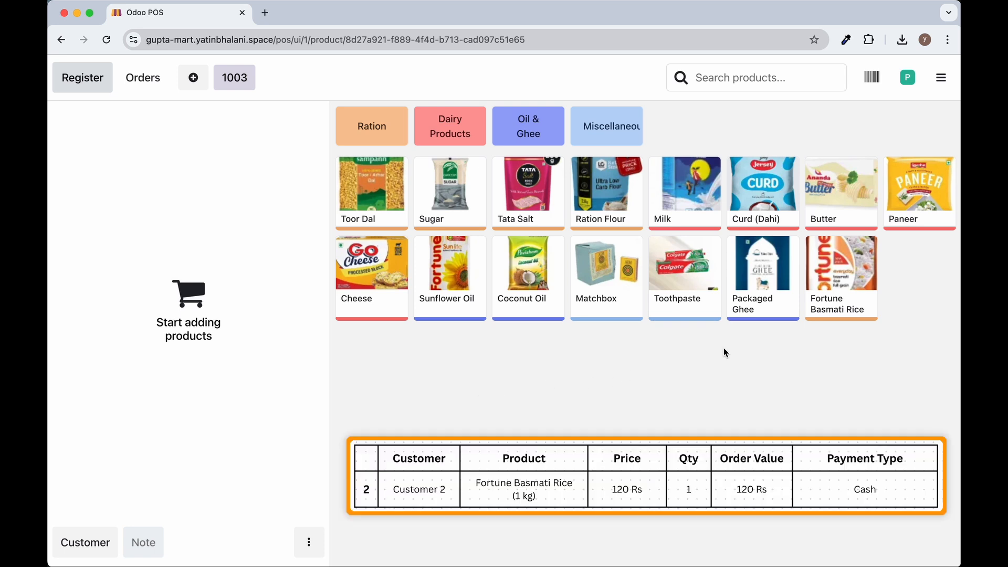
Step: Add one 1 kg Fortune Basmati Rice to the order and assign it to Customer 2
click(839, 282)
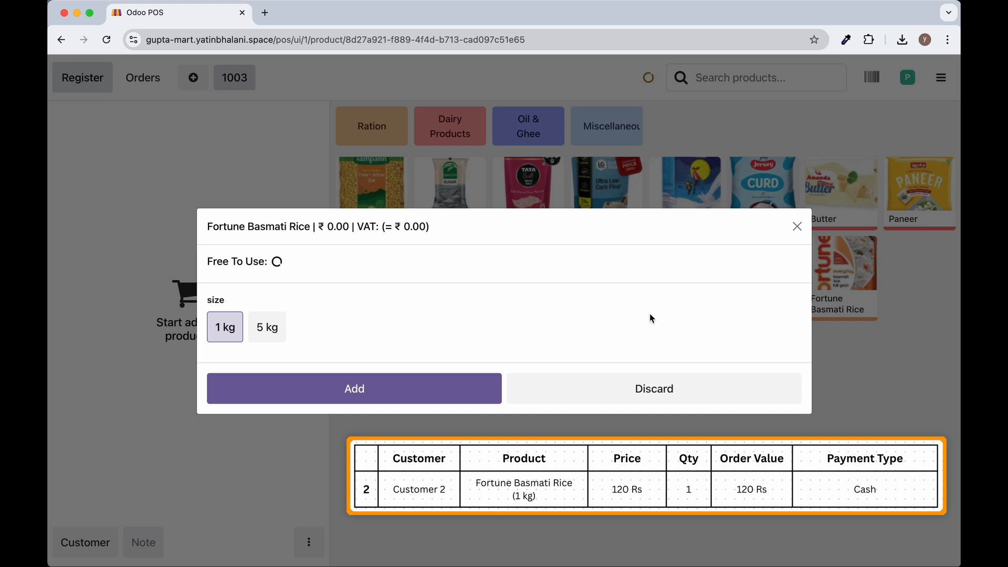
click(379, 392)
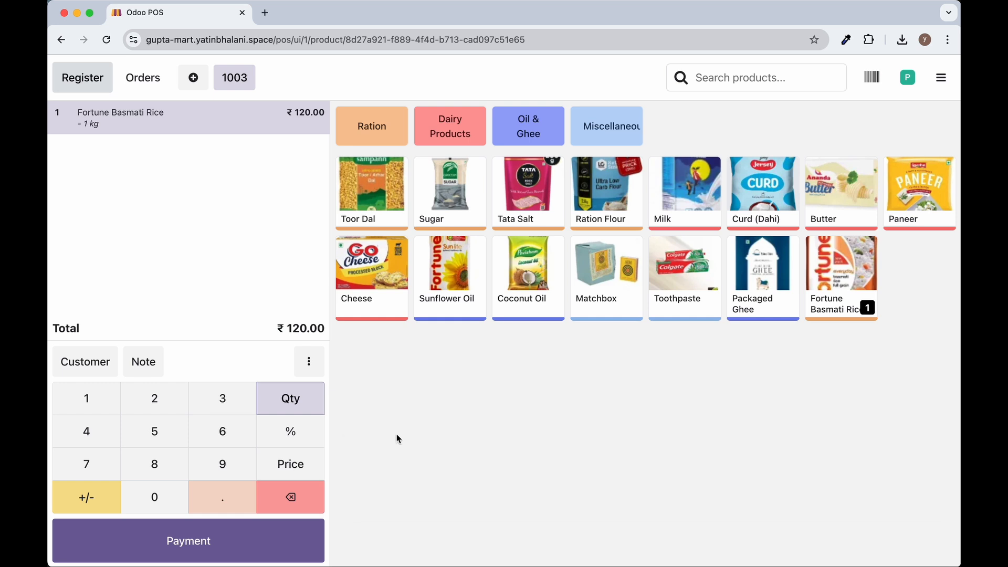
click(88, 361)
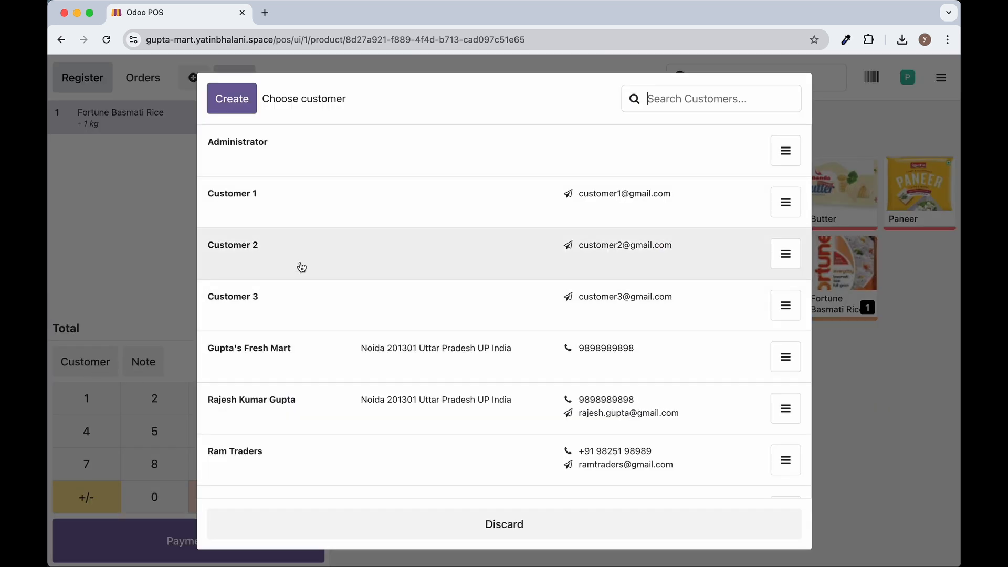
click(301, 264)
Step: Pay Customer 2's order with 150 received in Cash, validate it, and start a new order
click(252, 540)
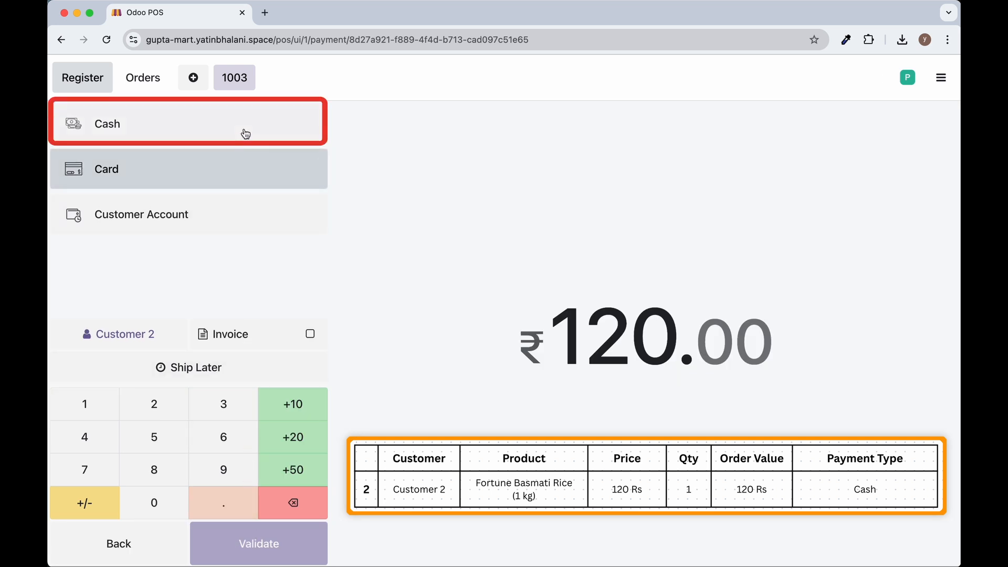
click(246, 123)
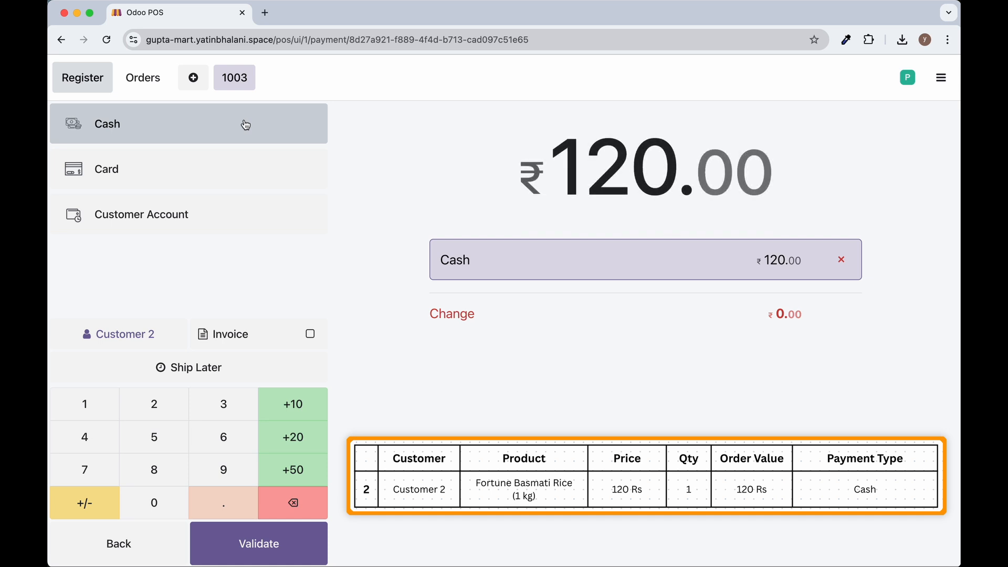
text(150)
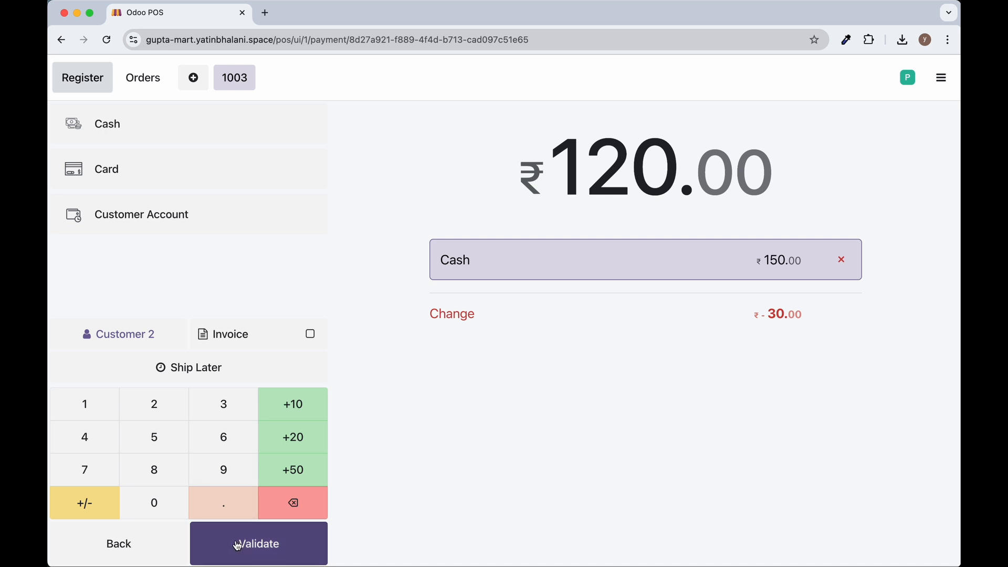
click(236, 542)
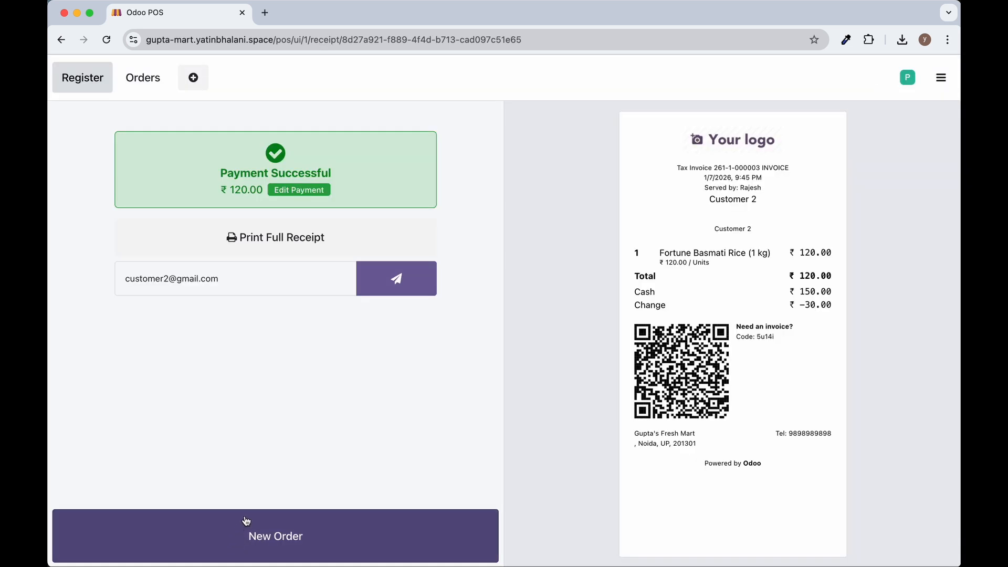
click(245, 518)
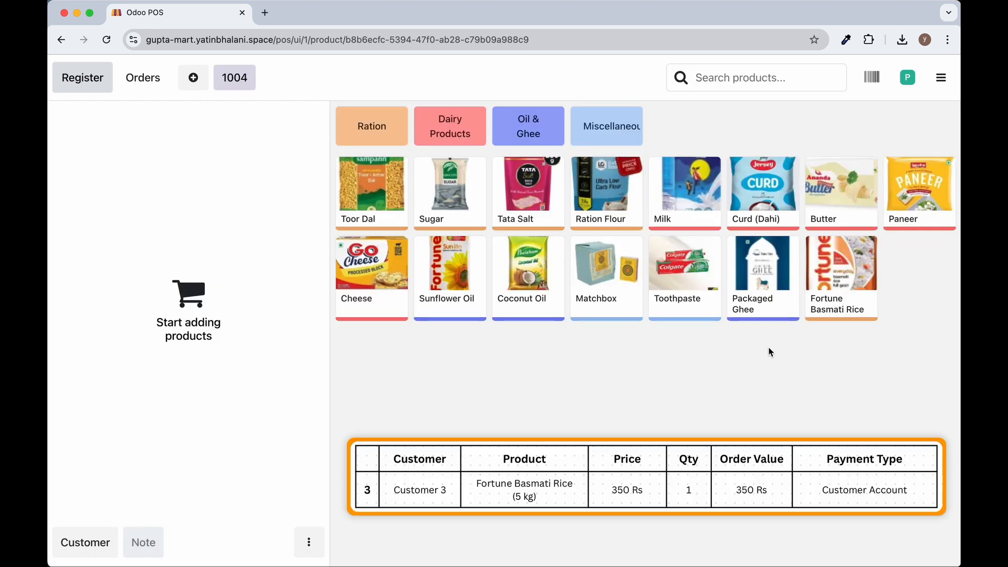
Step: Add one 5 kg Fortune Basmati Rice to the order and assign it to Customer 3
click(820, 306)
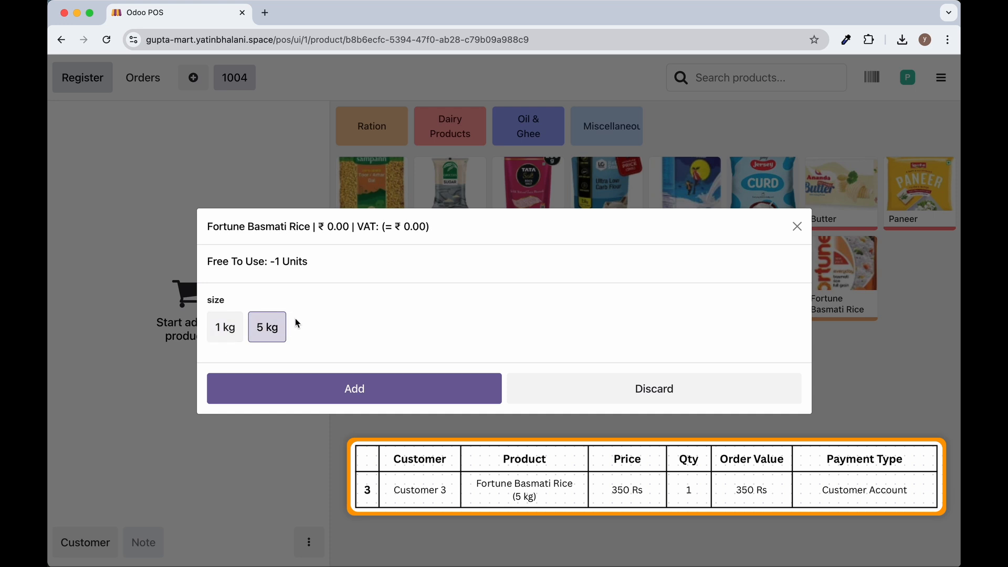
click(429, 393)
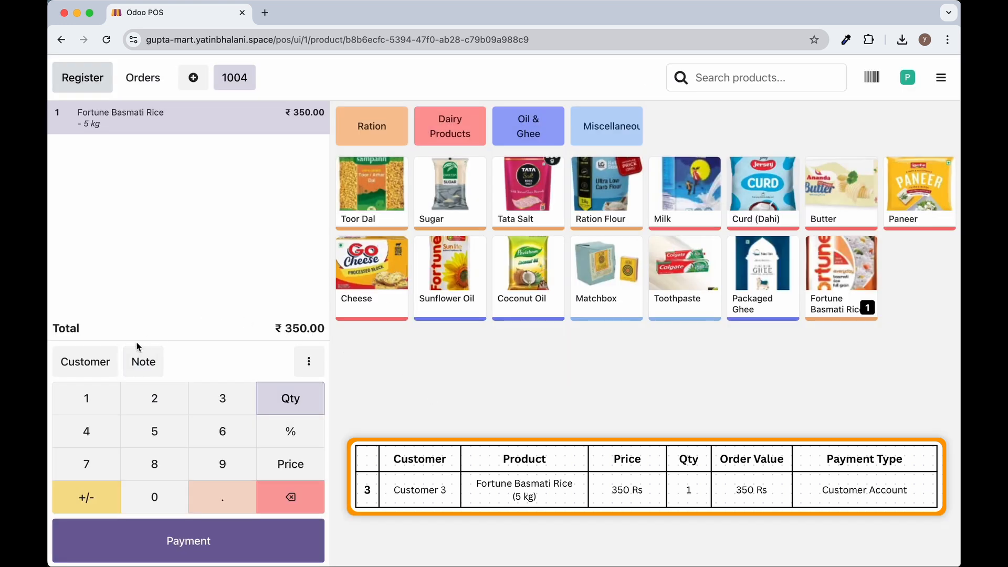
click(100, 361)
click(244, 302)
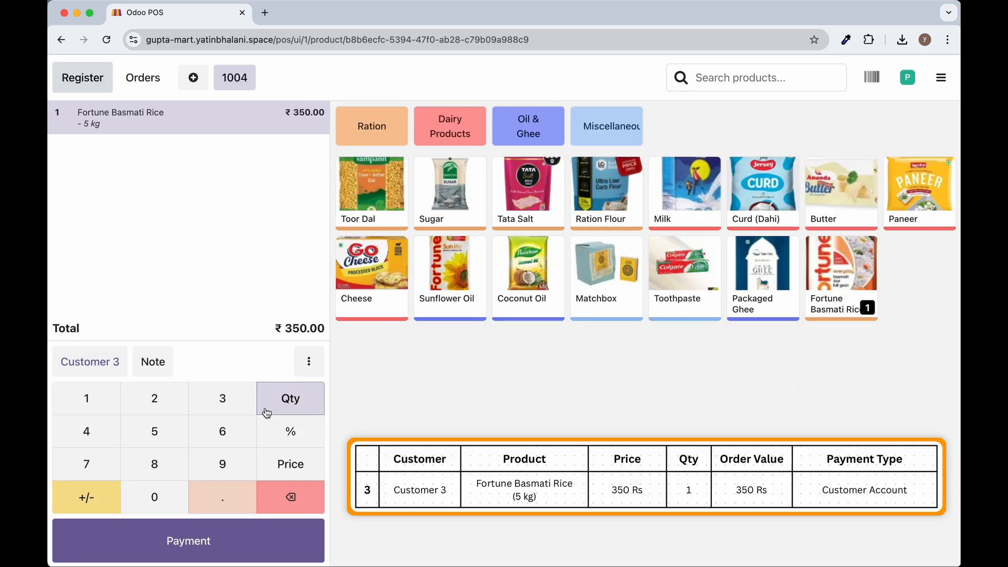
Step: Pay Customer 3's order in full by Customer Account with Invoice enabled, validate it, and start a new order
click(257, 535)
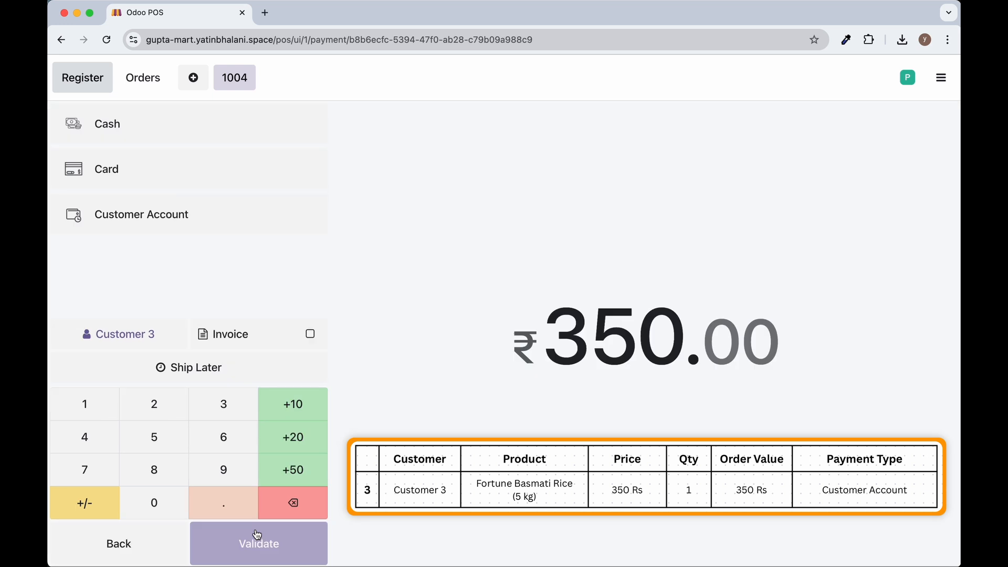
click(270, 231)
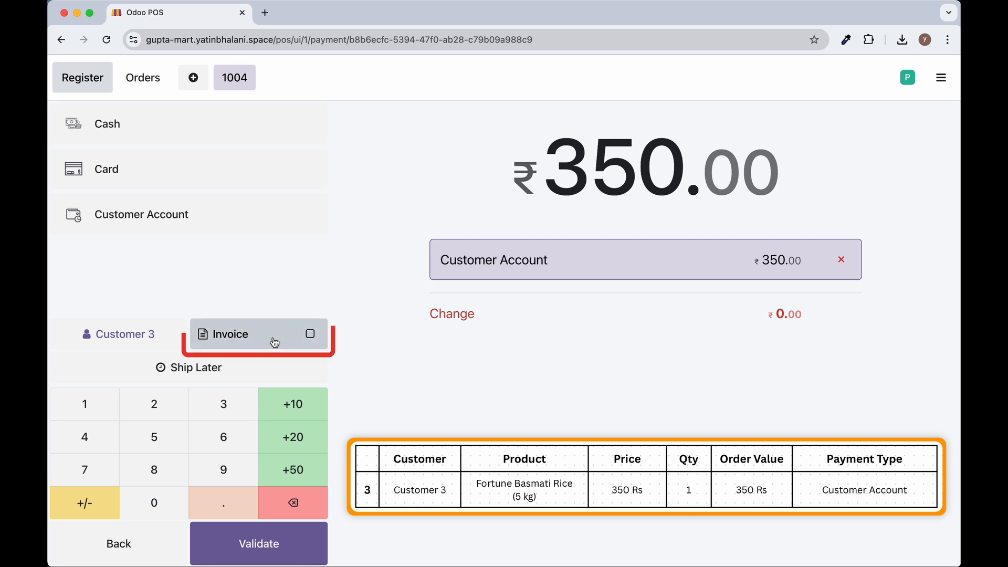
click(274, 343)
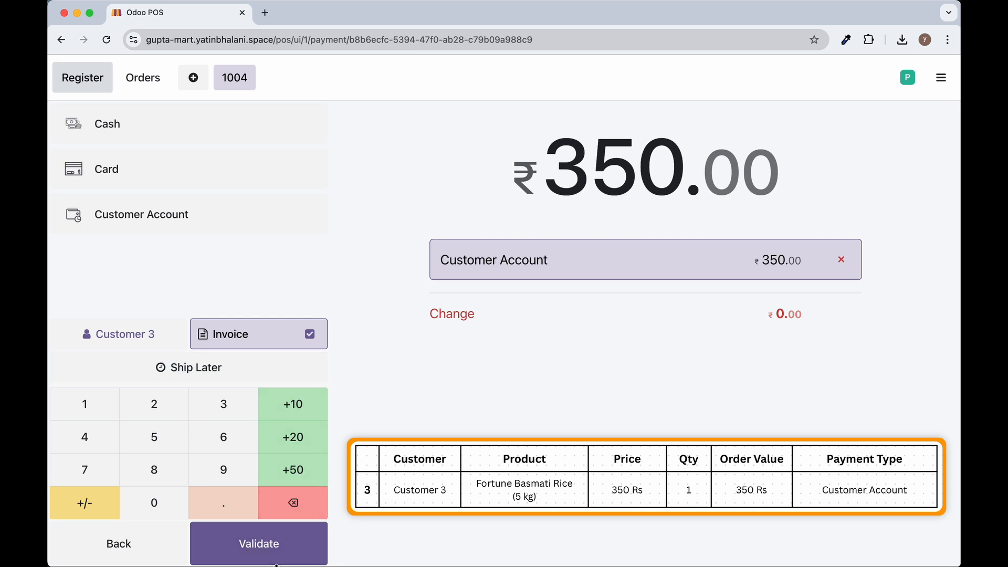
click(280, 558)
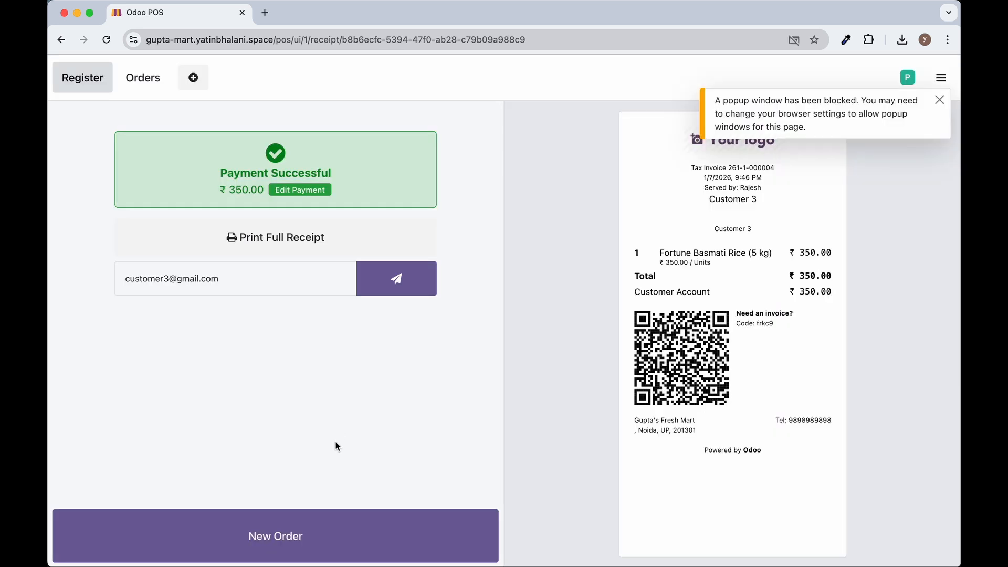
click(326, 544)
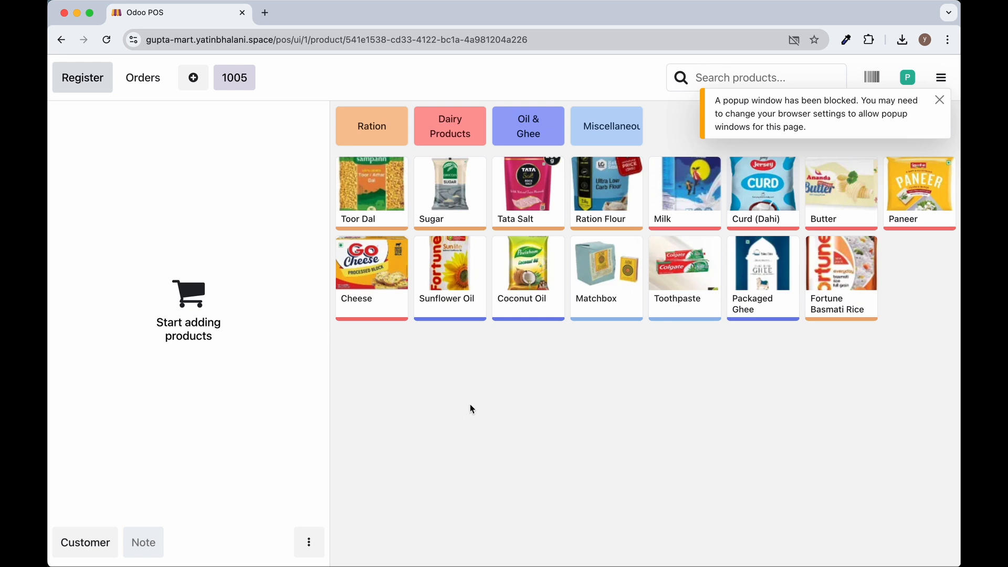
click(940, 99)
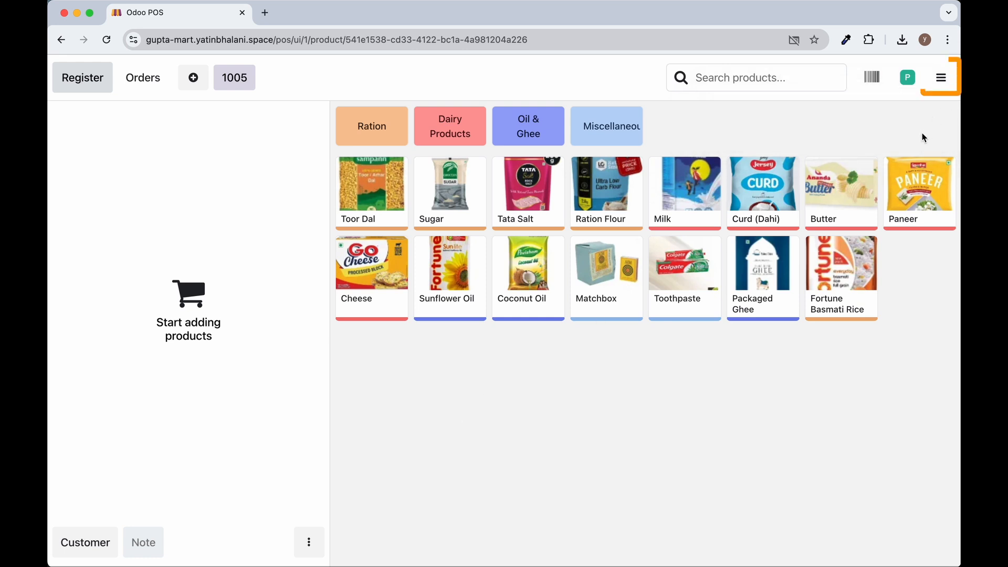
Step: Close the register with a cash count of 1120
click(941, 79)
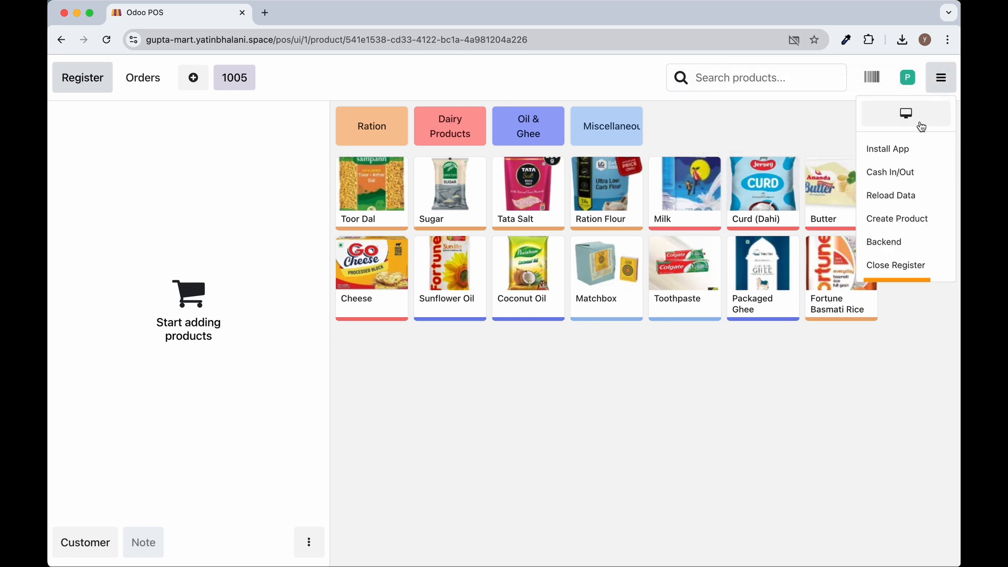
click(885, 264)
click(538, 369)
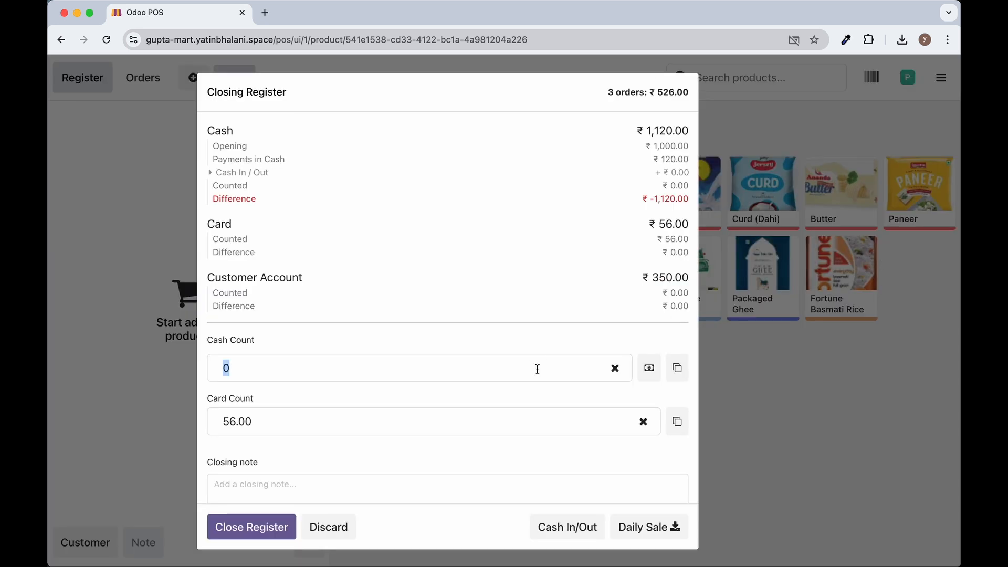
text(1120)
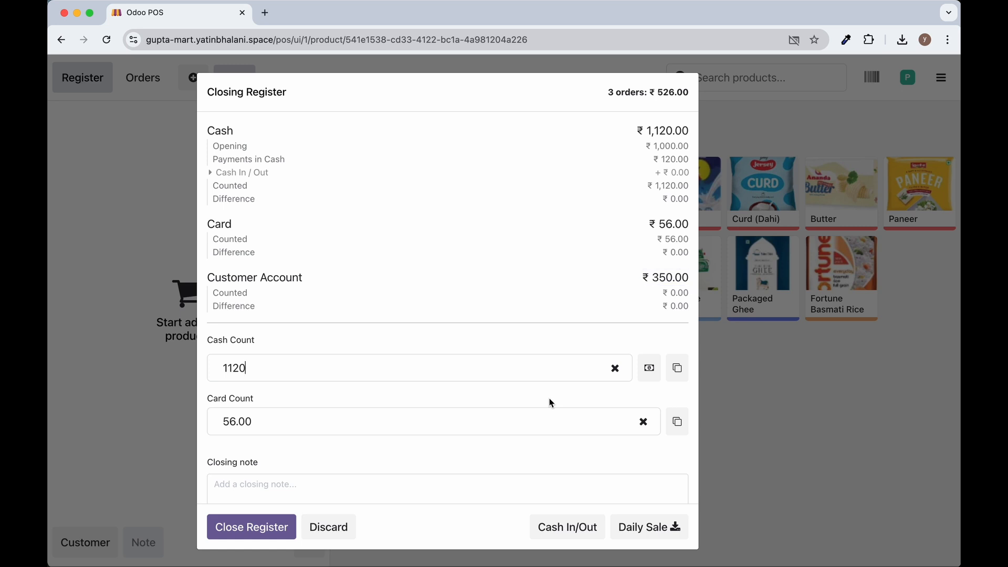
click(234, 537)
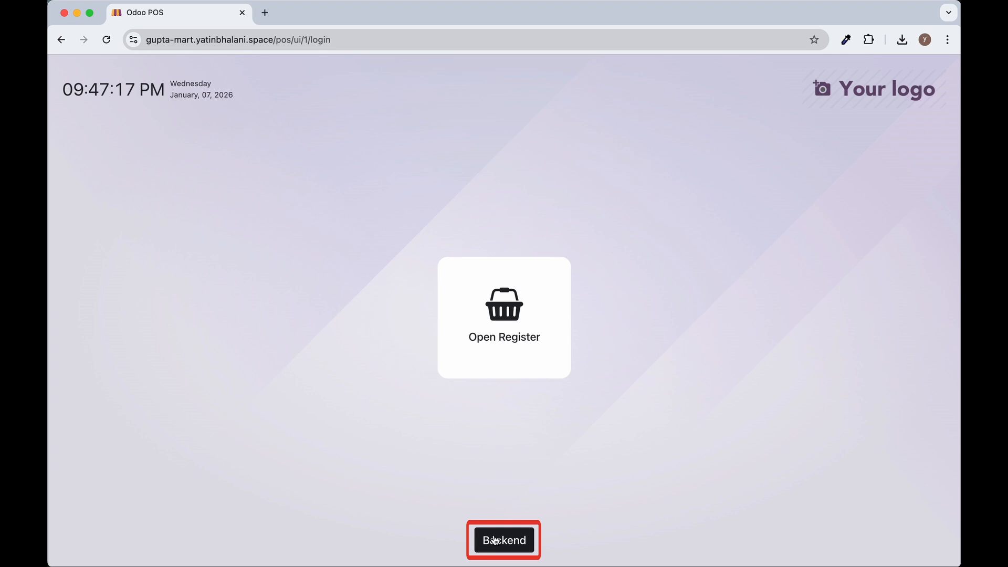
Step: Go to the backend and open the Invoicing dashboard to check the sales, bank and cash journals
click(495, 540)
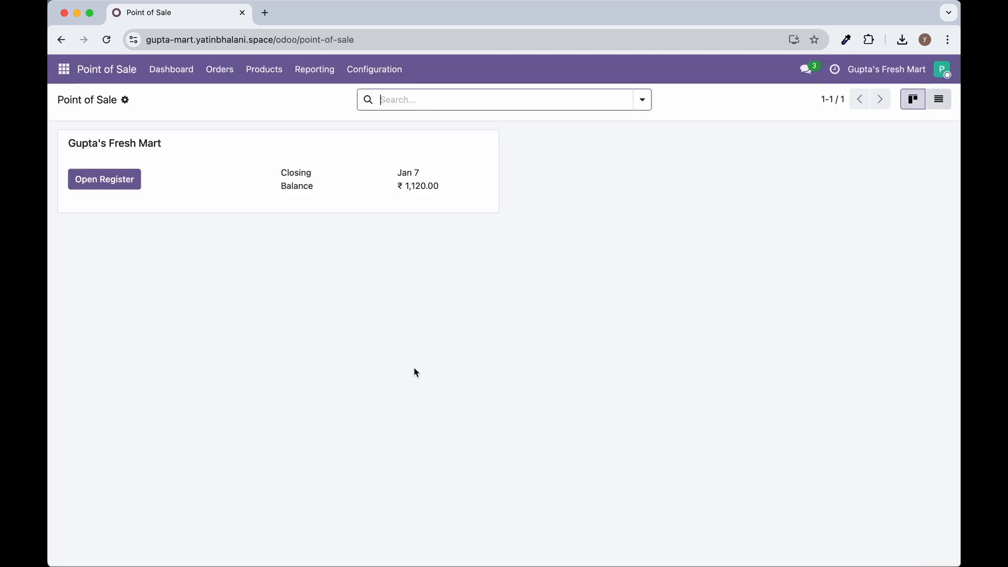
click(64, 69)
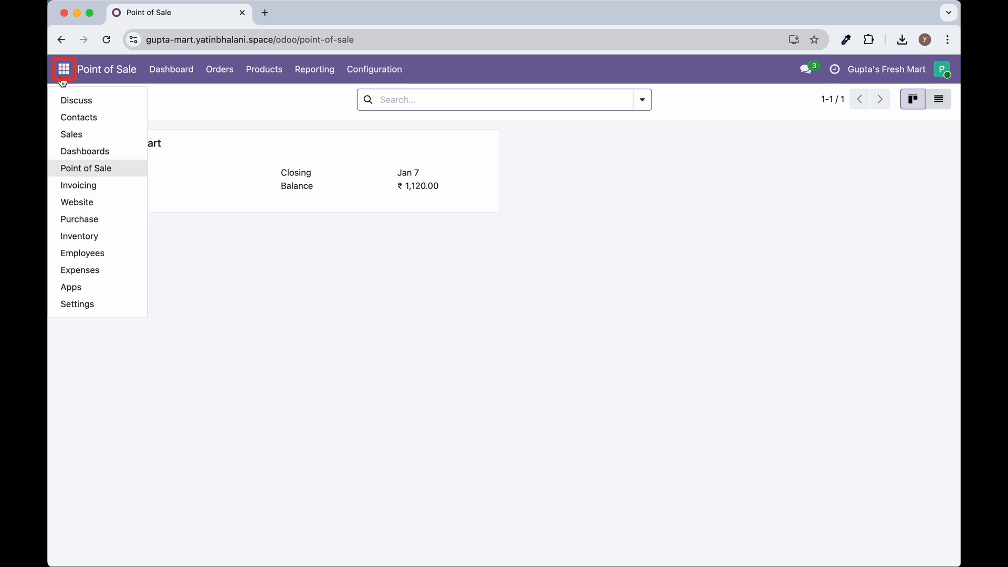
click(84, 186)
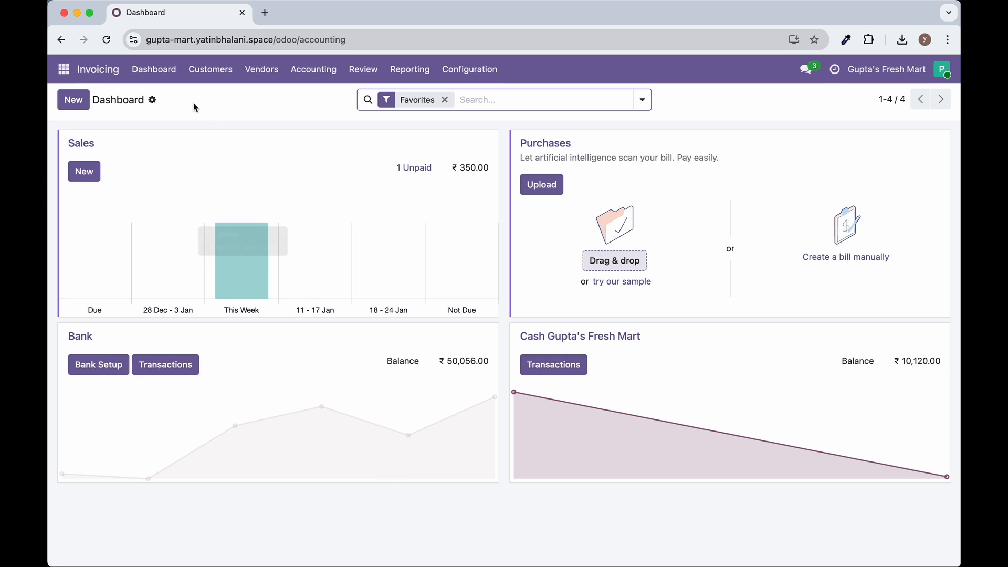
Step: Open the most recent closed session from the Point of Sale sessions list
click(65, 69)
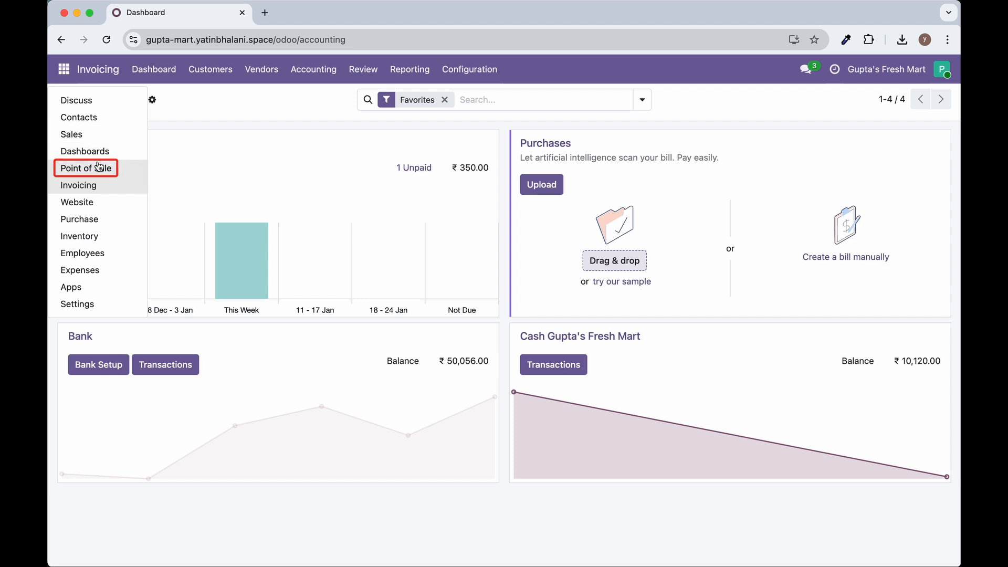
click(100, 167)
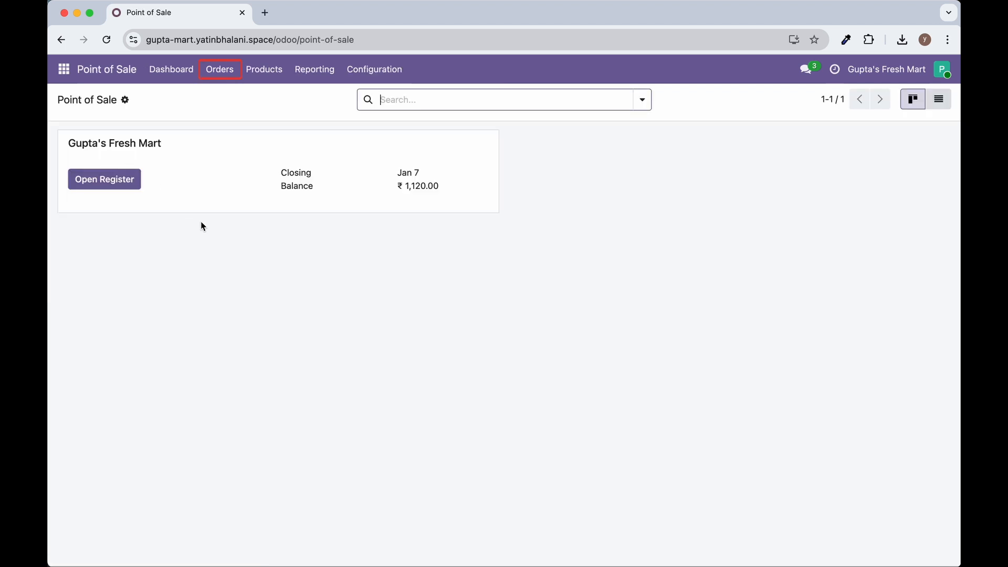
click(220, 69)
click(240, 118)
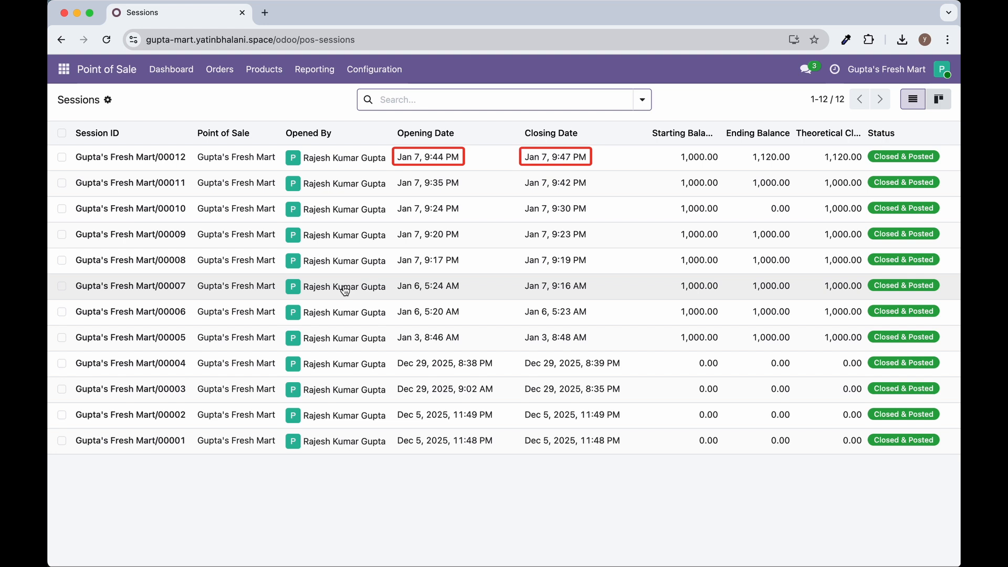
click(634, 162)
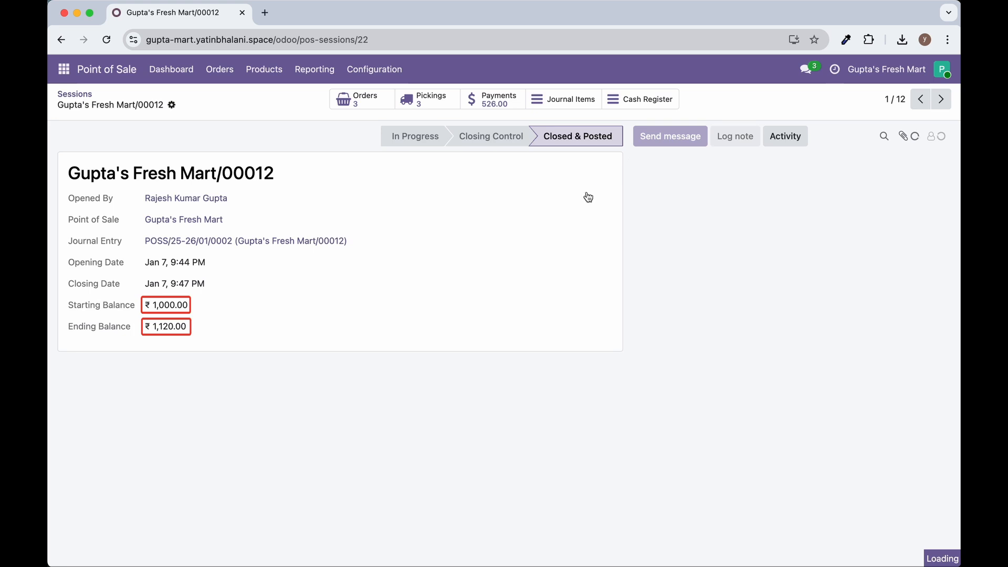
Step: Review the session's orders and payments, inspect the Customer Account payment and its linked order, and return to the session
click(364, 96)
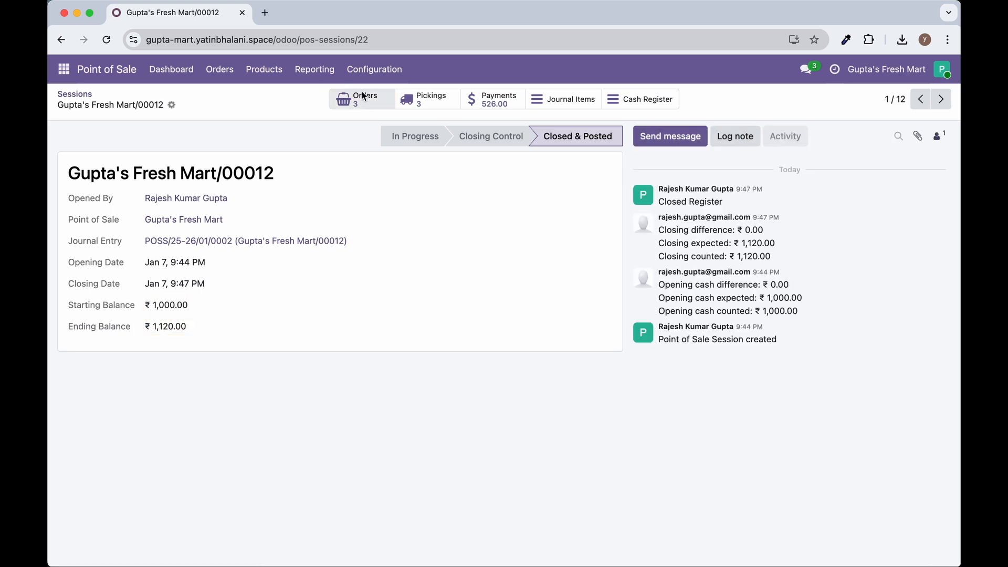
click(492, 101)
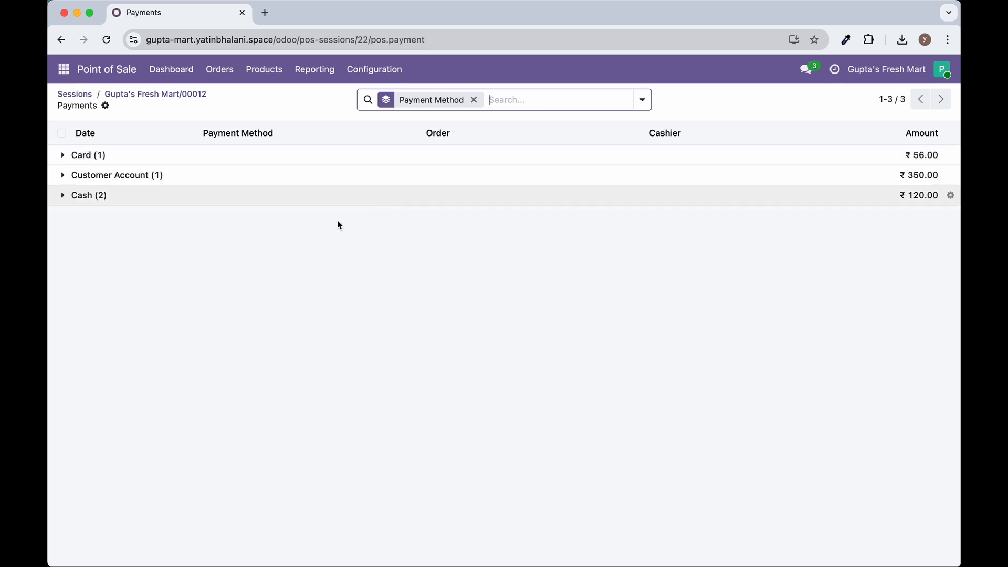
click(62, 175)
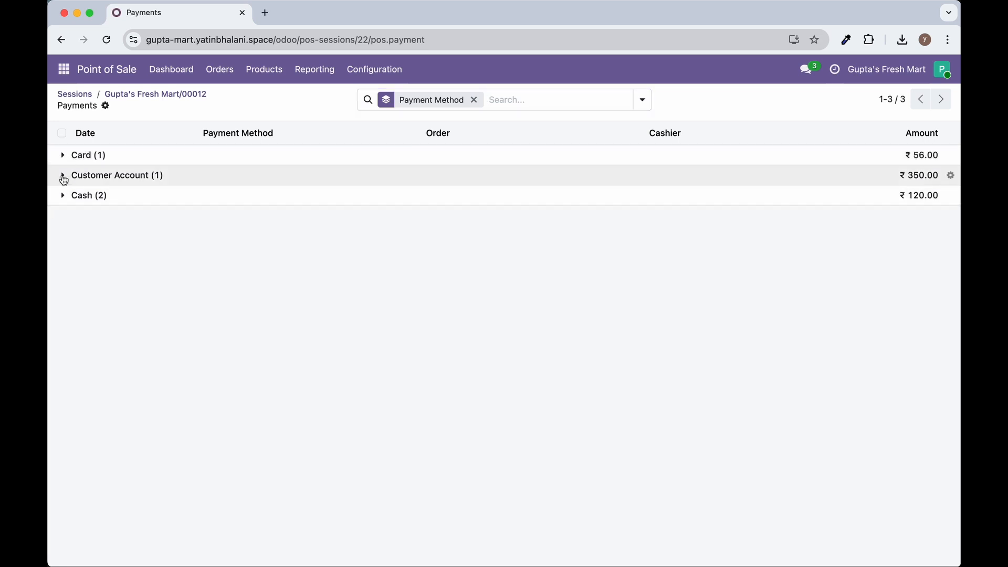
click(139, 205)
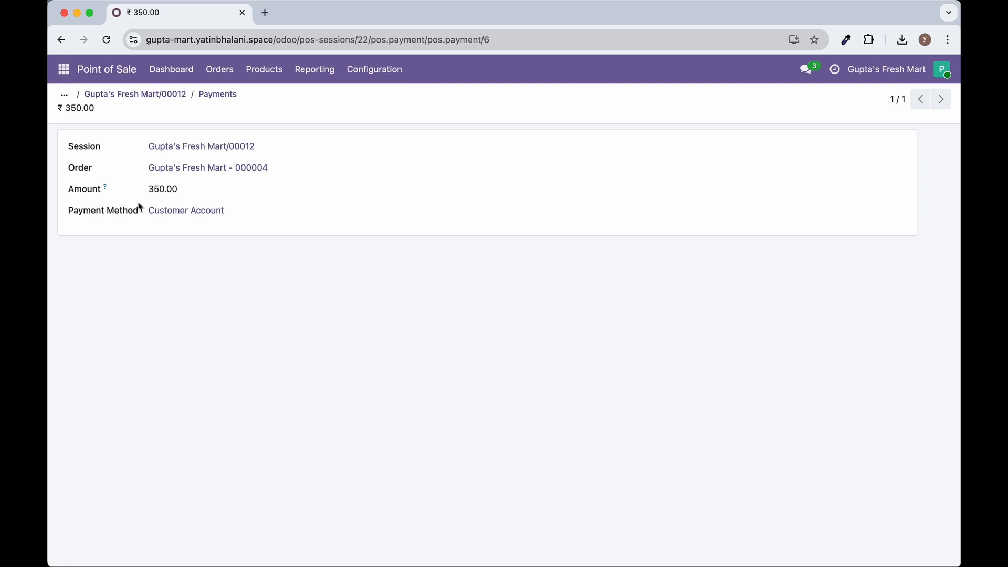
click(190, 172)
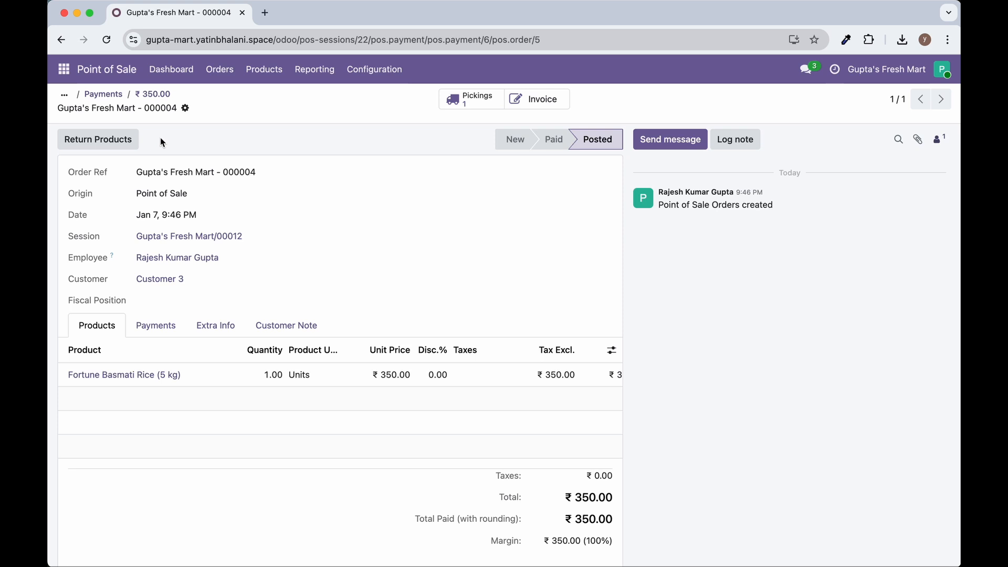
click(64, 95)
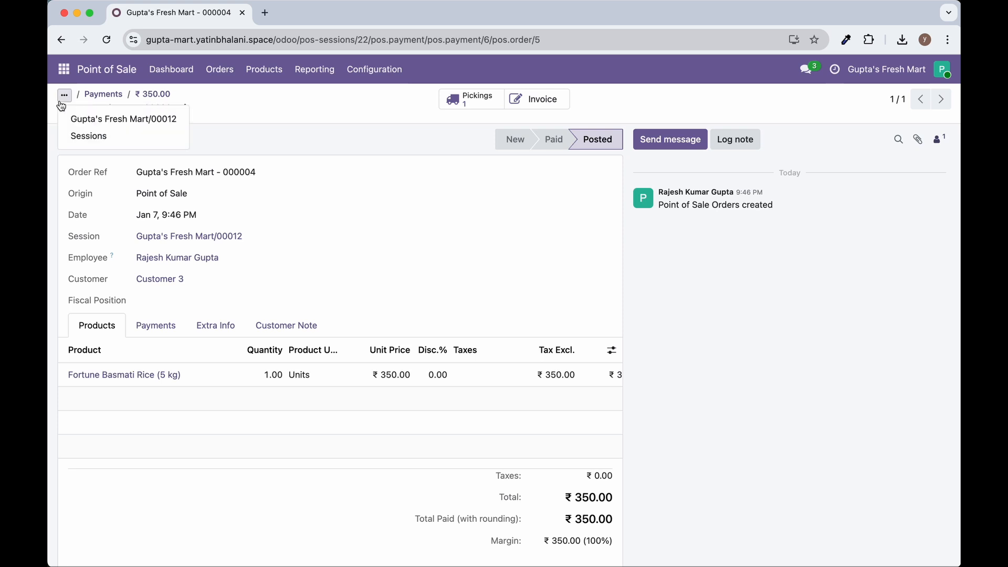
click(93, 121)
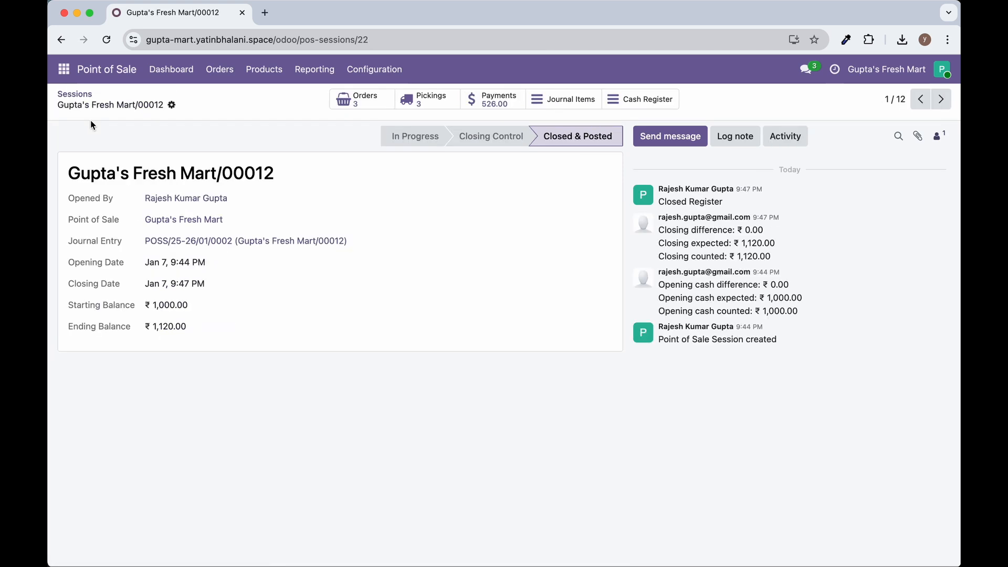
Step: Open the customer invoices in Invoicing and search the pending invoices for Customer 3
click(67, 83)
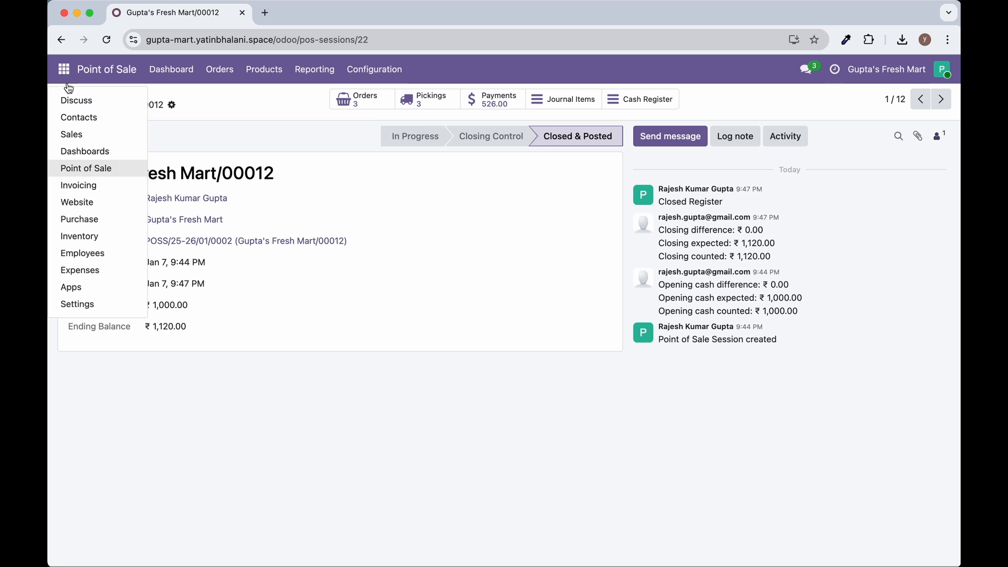
click(114, 187)
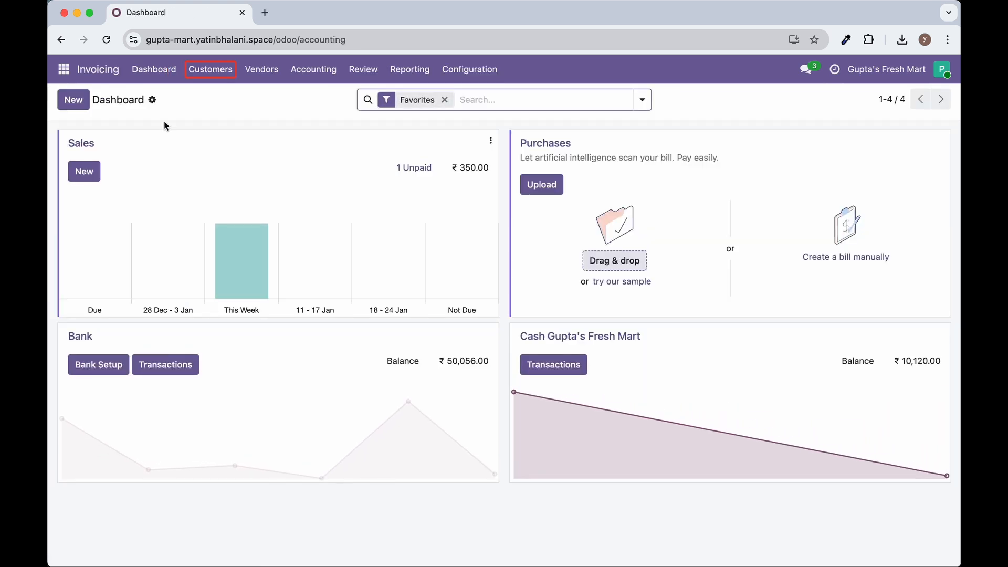
click(211, 71)
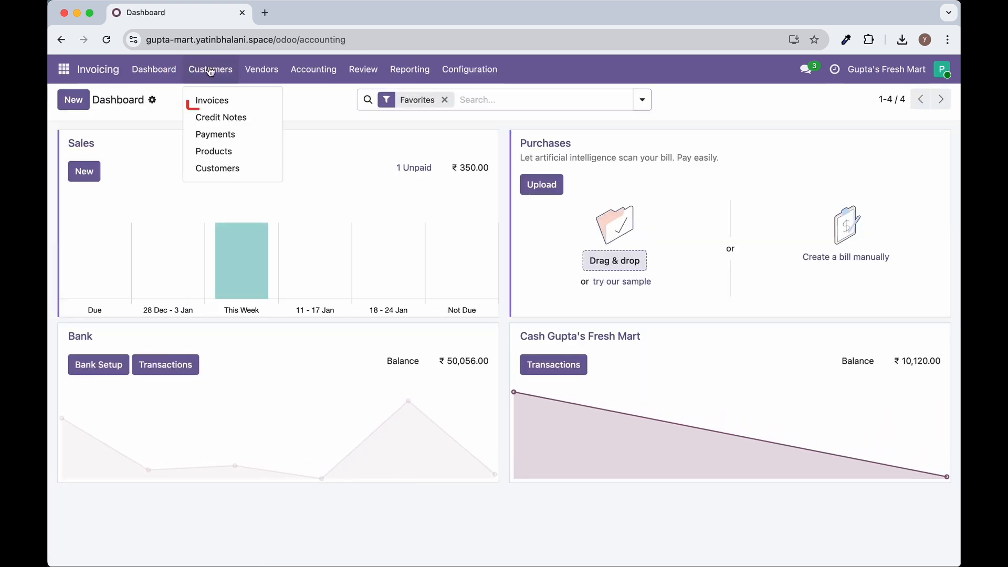
click(231, 99)
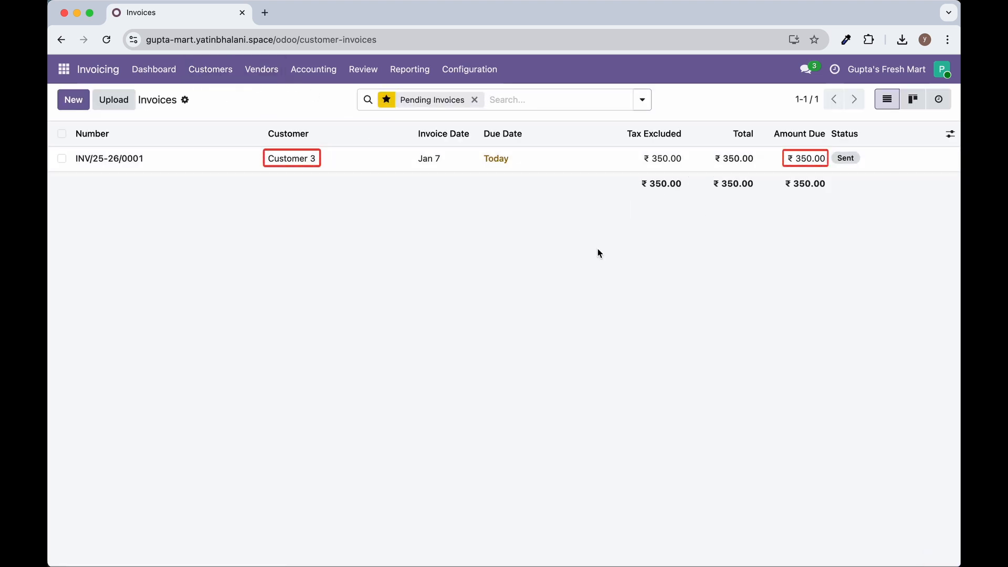
click(547, 105)
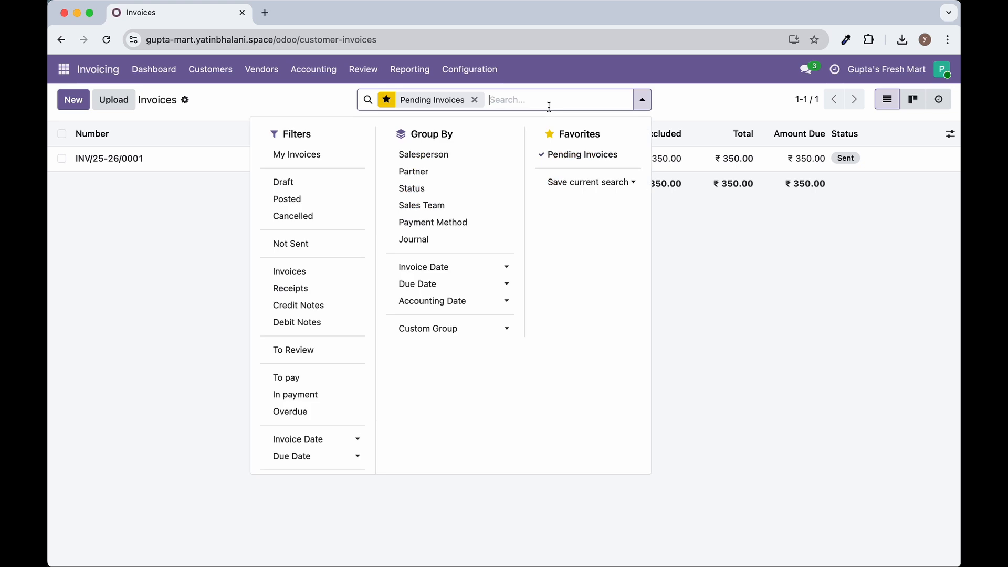
text(Customer 3)
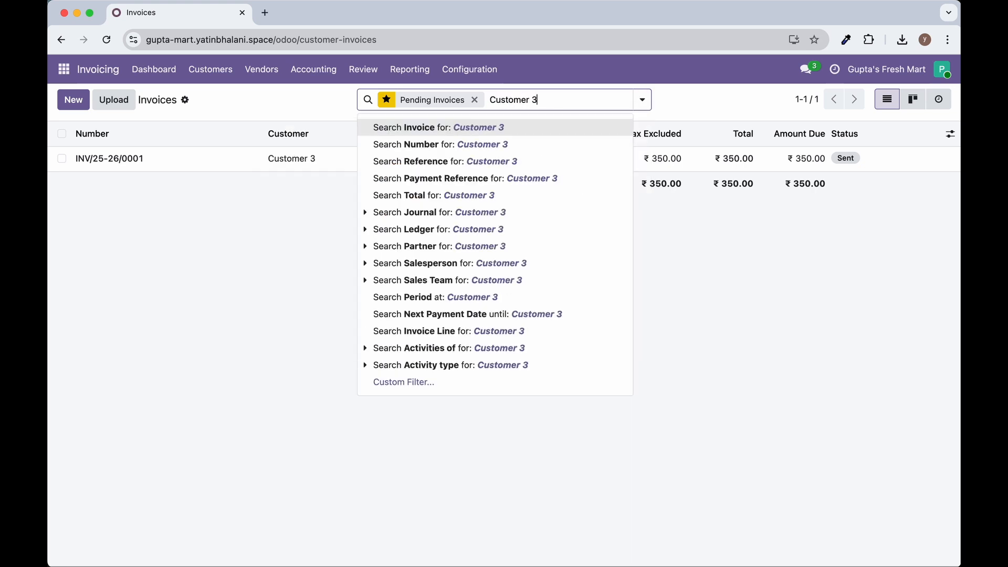
key(Return)
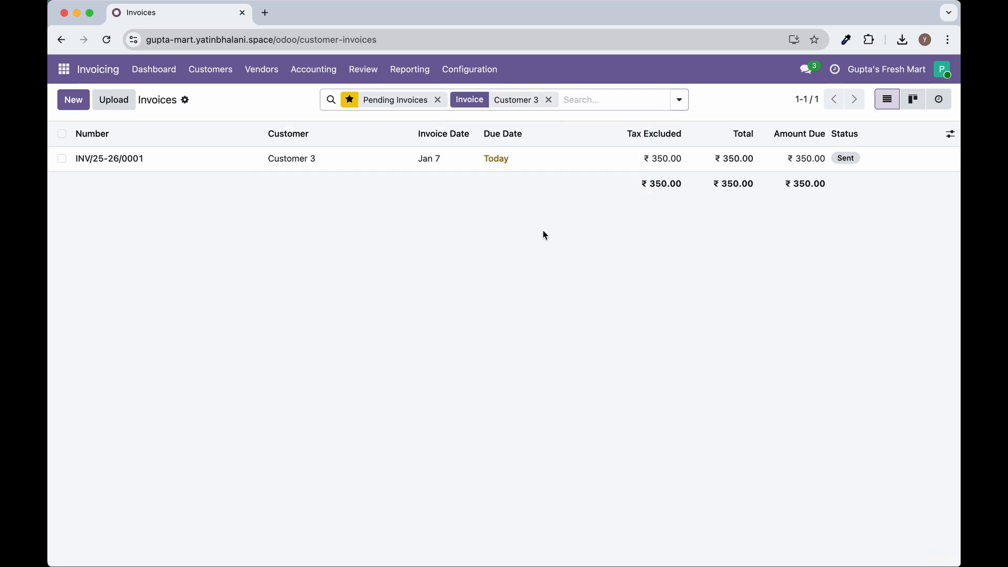